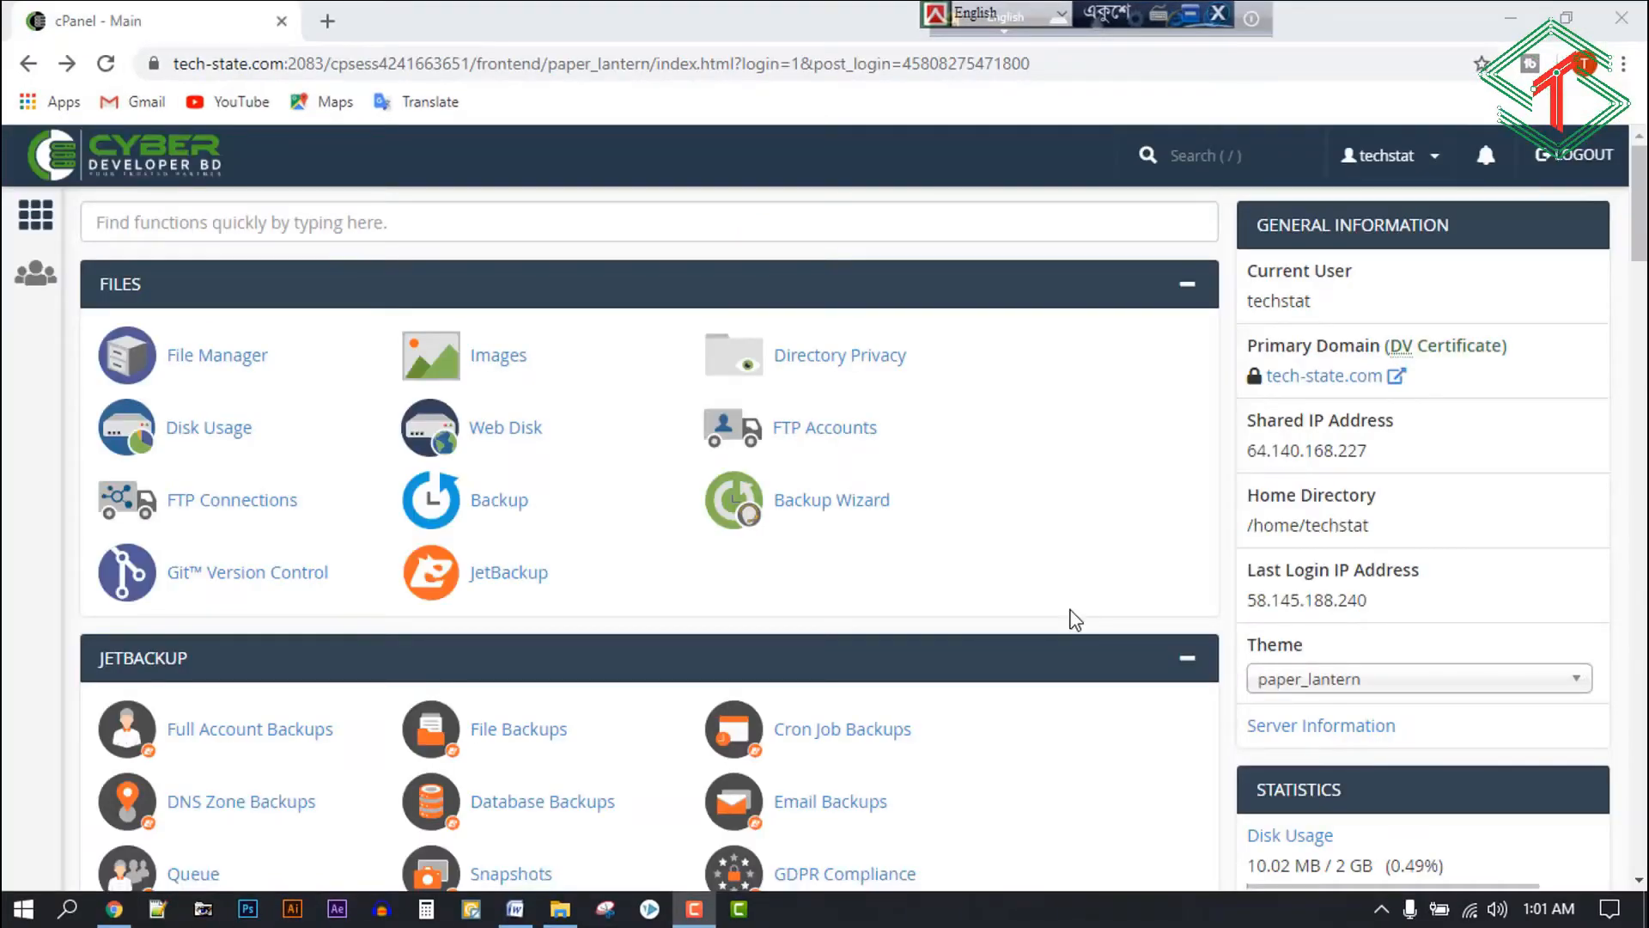
Search the cPanel functions for "soft" and open the WordPress installation form in Softaculous.
left_click(123, 216)
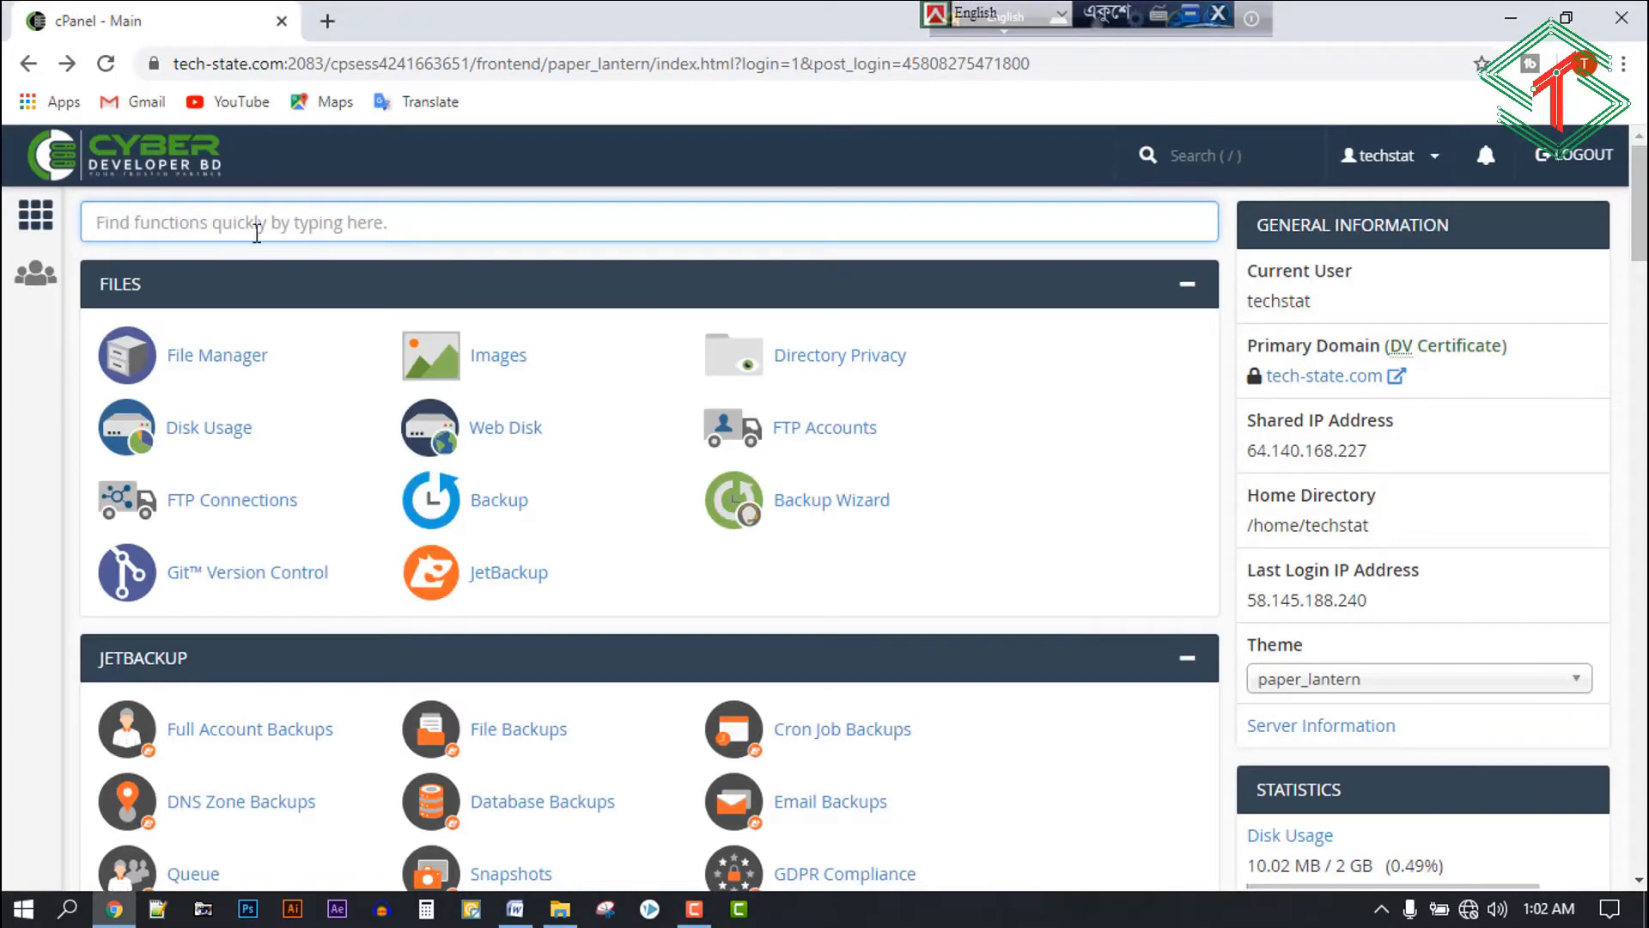
type("soft")
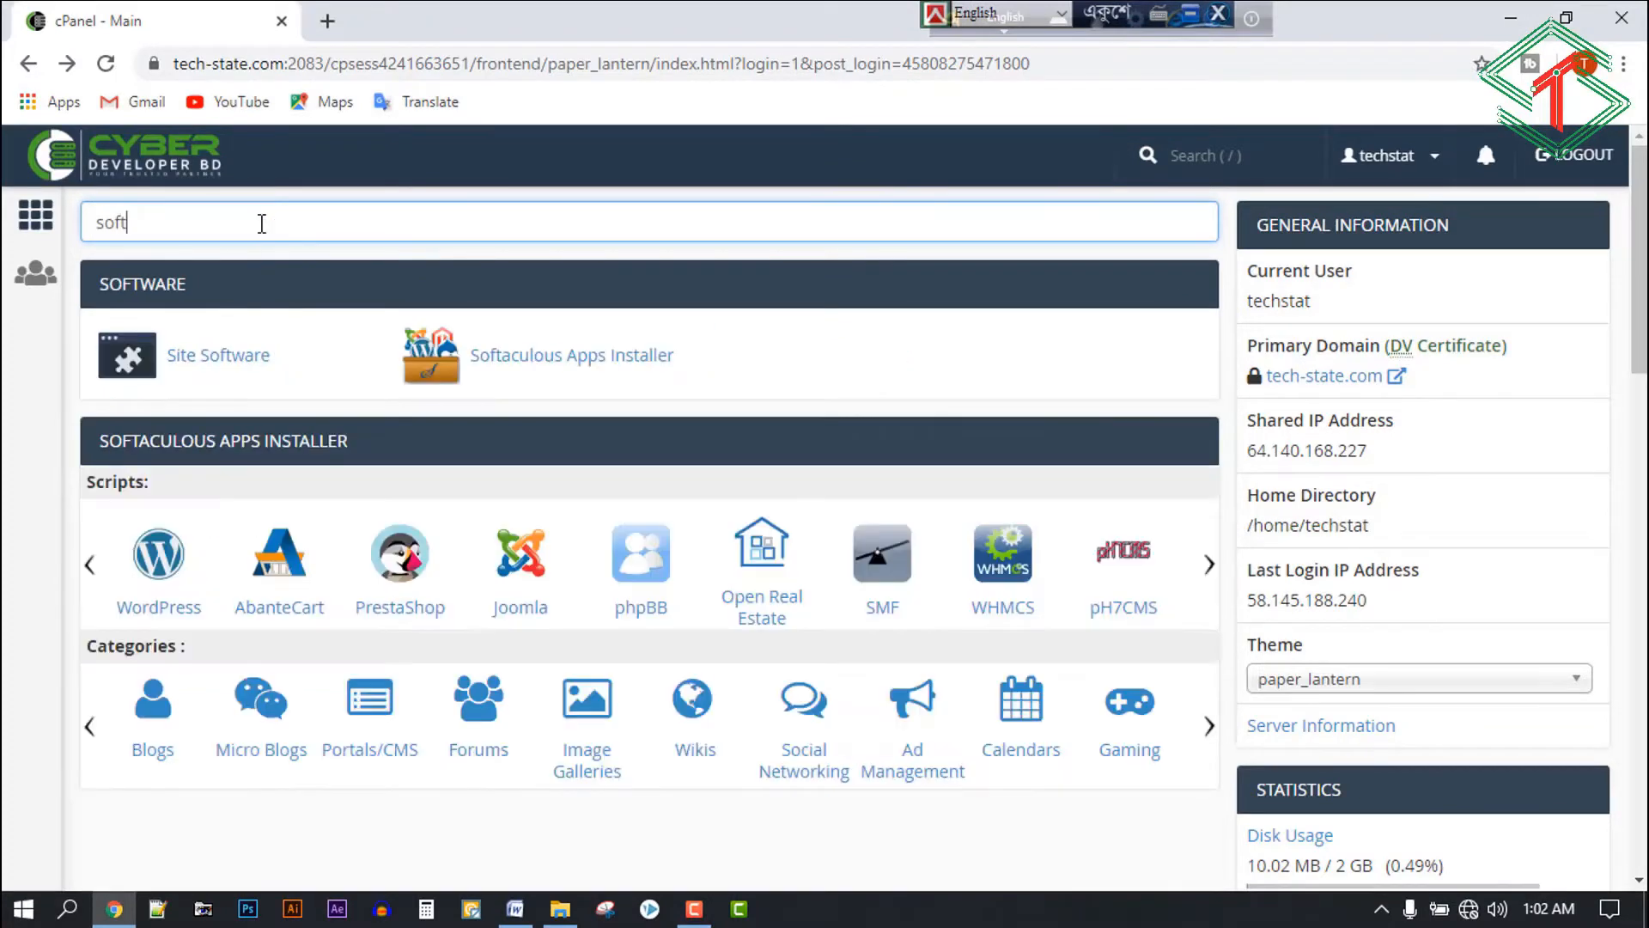
left_click(159, 557)
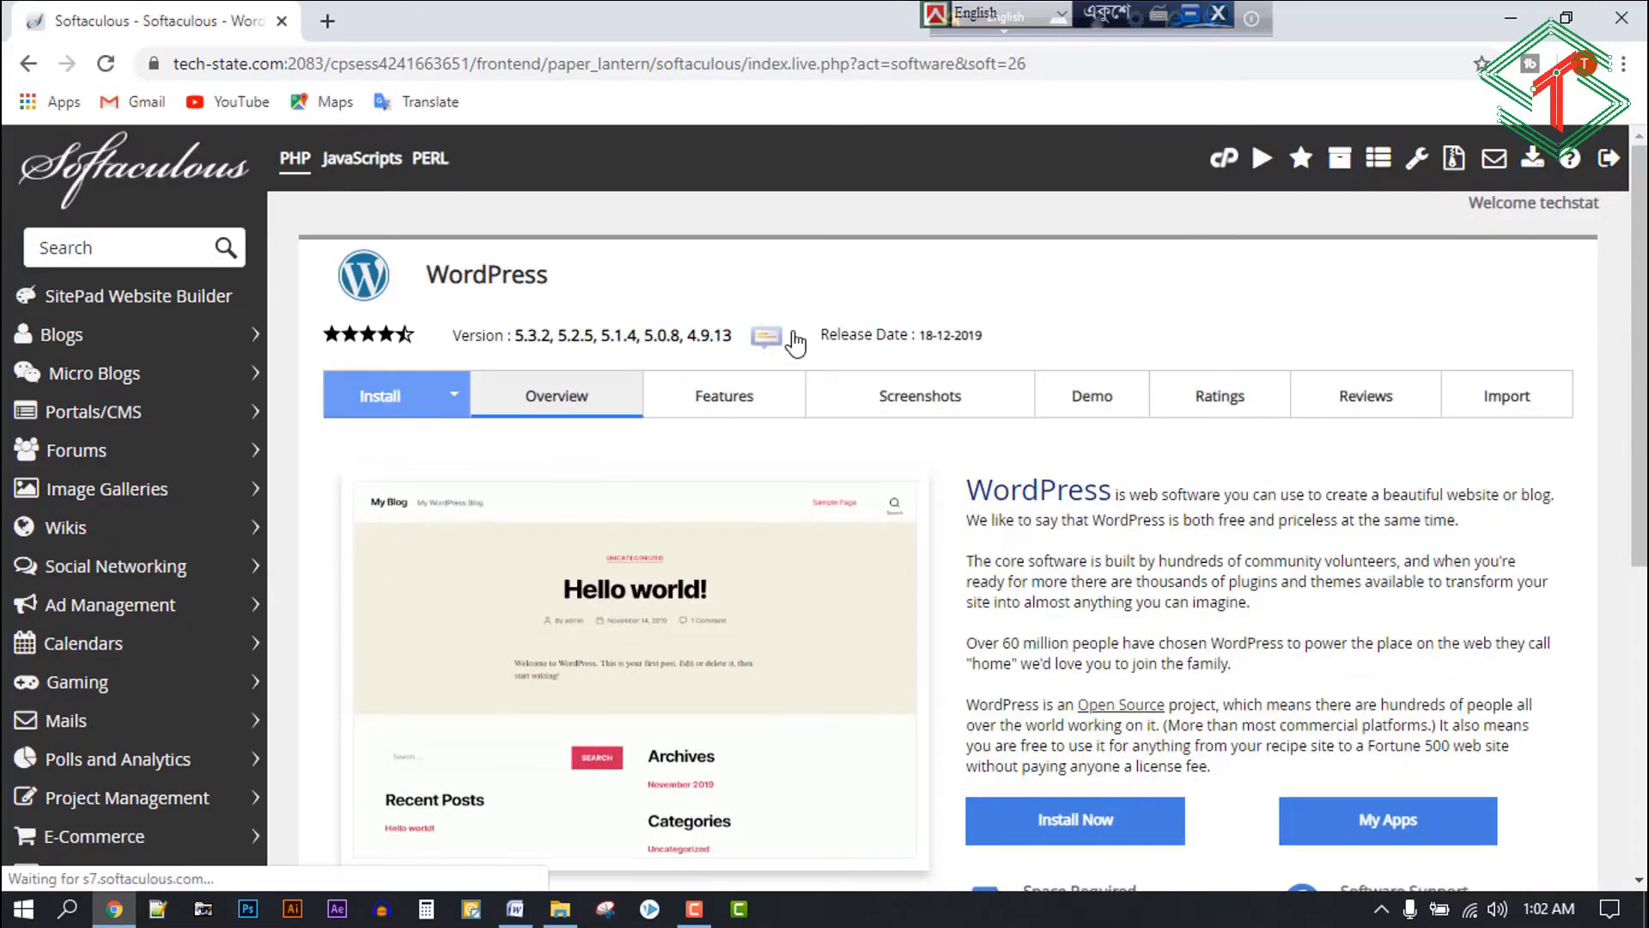
scroll(687, 558, "down", 4)
left_click(1065, 558)
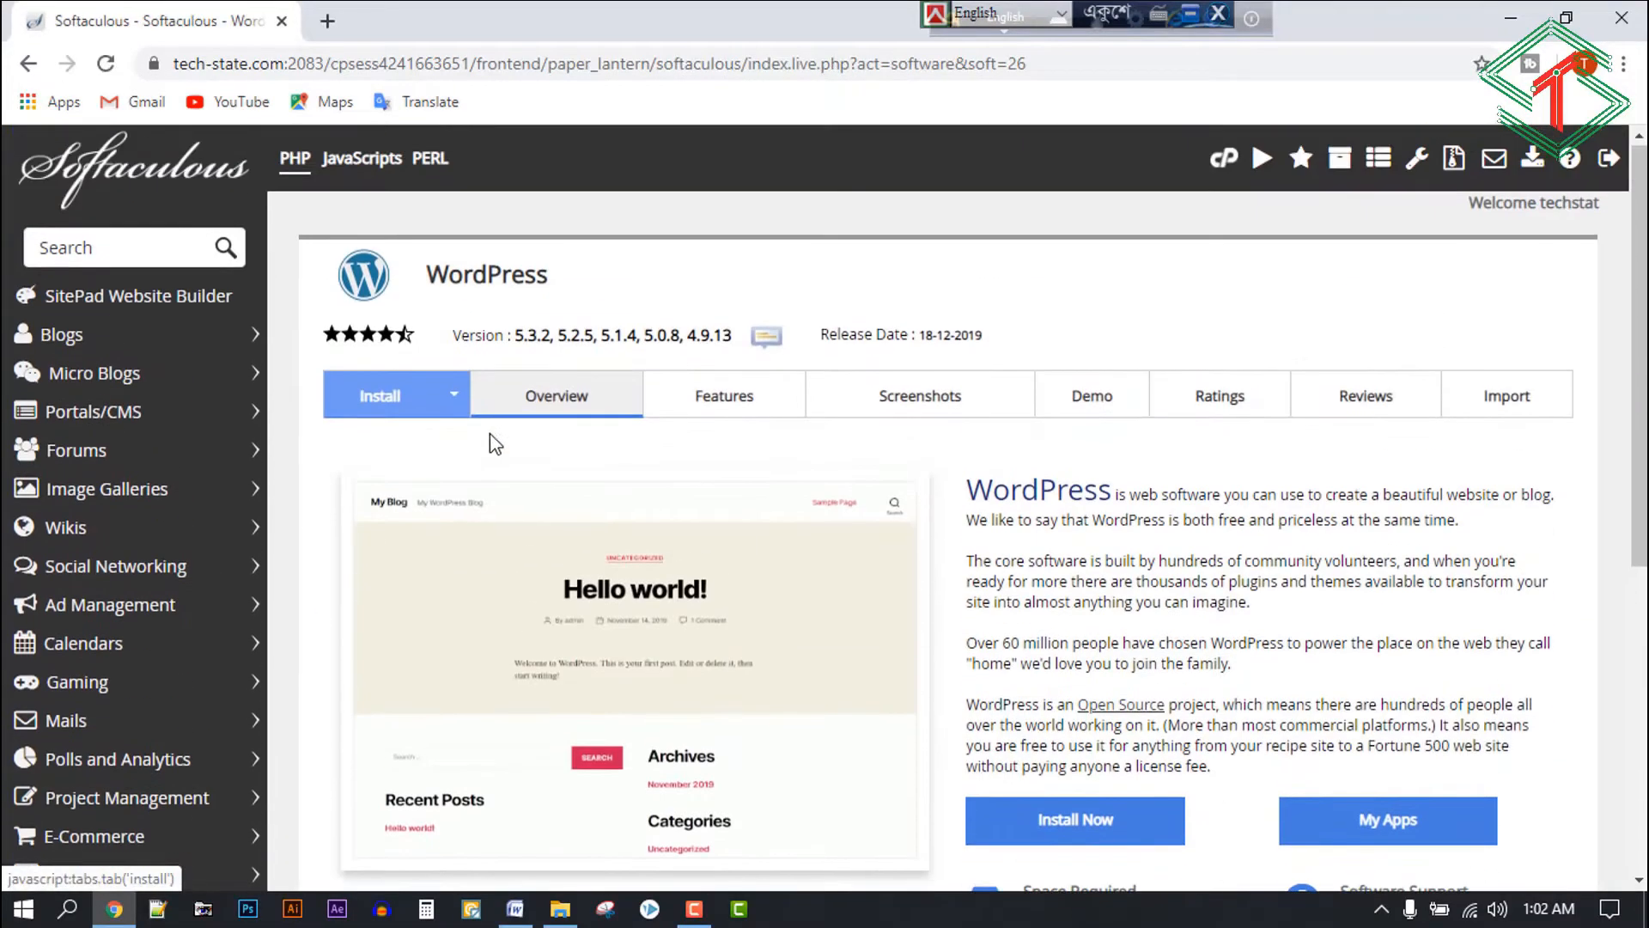
left_click(367, 410)
Clear the installation directory for tech-state.com and set the site name to Tech State.
scroll(956, 577, "down", 1)
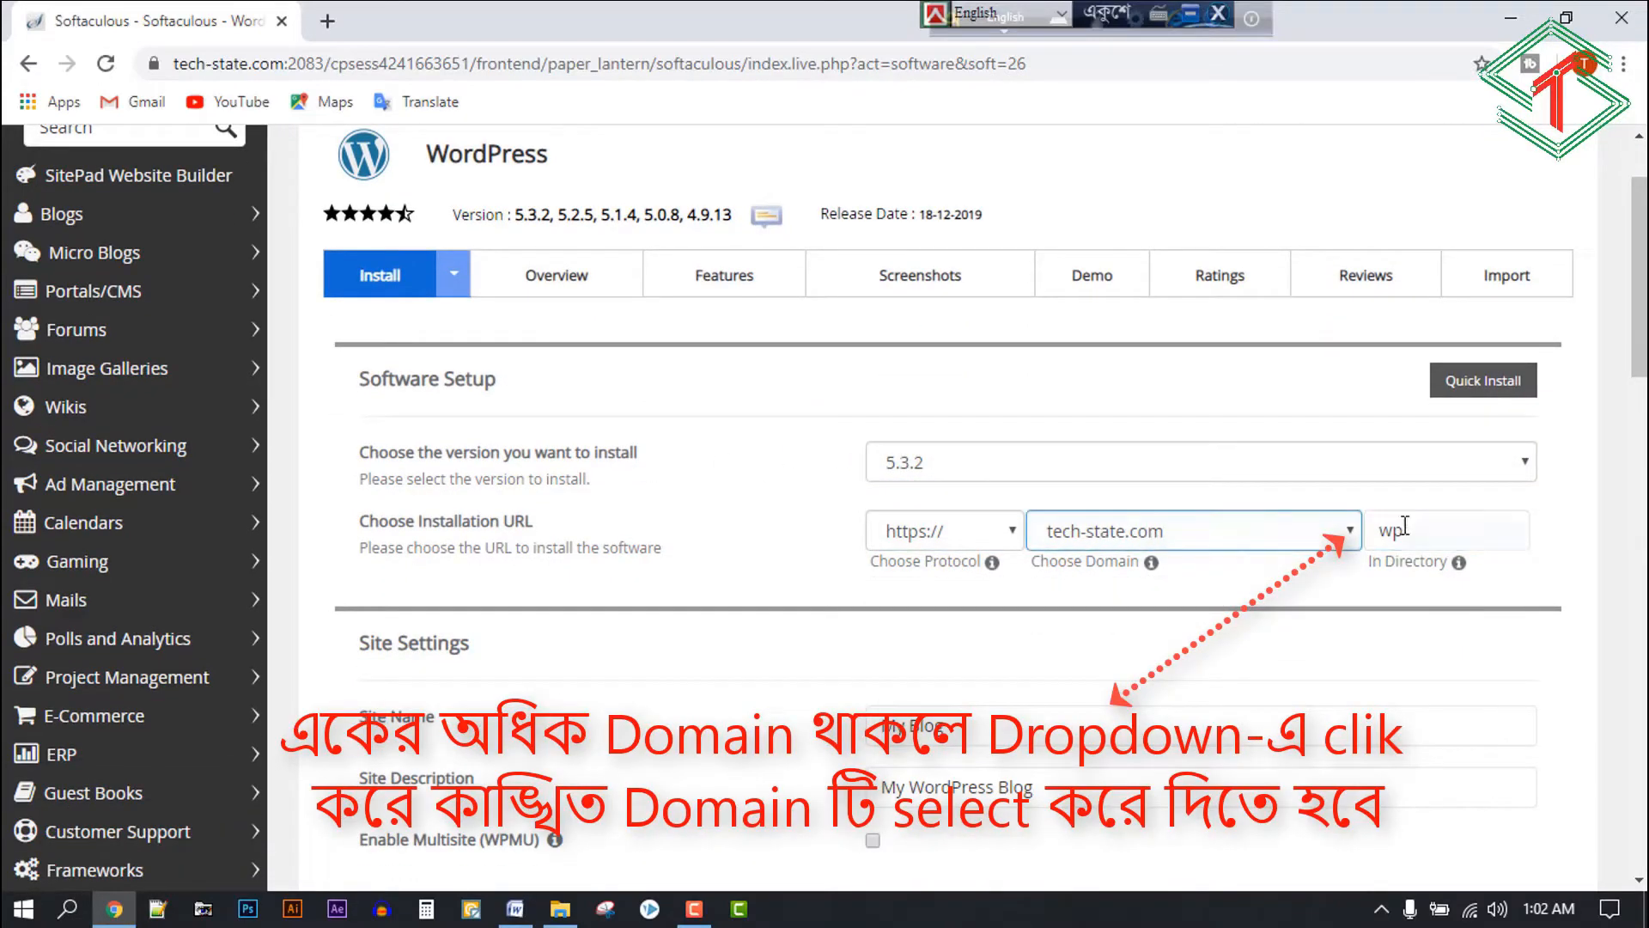
left_click_drag(1405, 531, 1362, 551)
key("BackSpace")
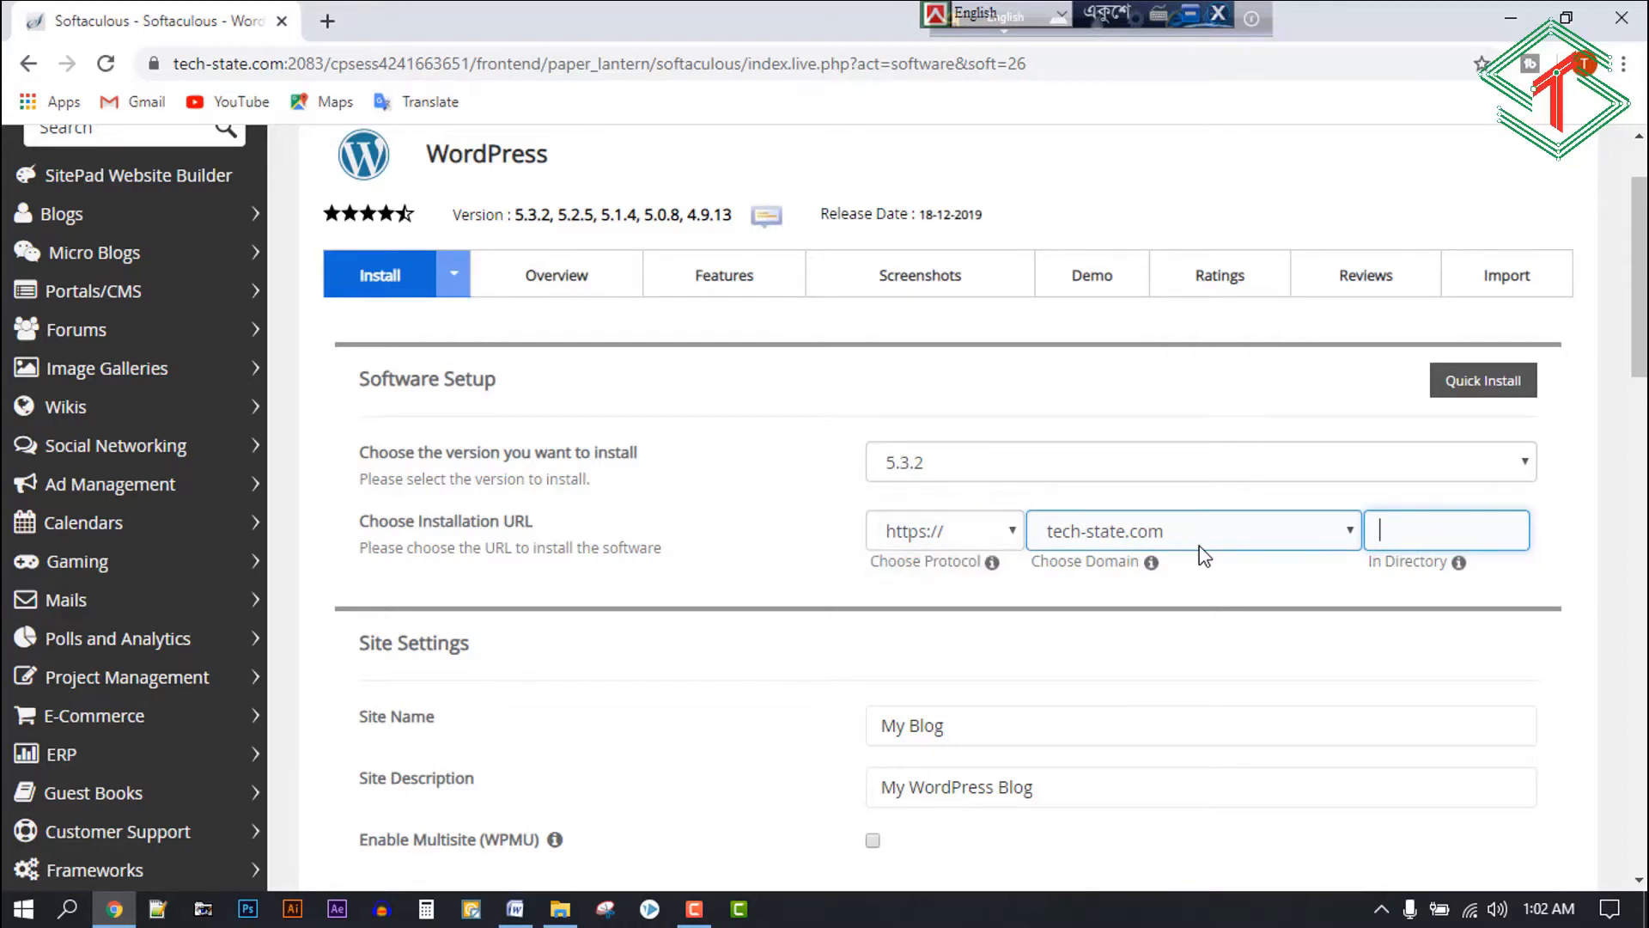
scroll(1202, 567, "down", 3)
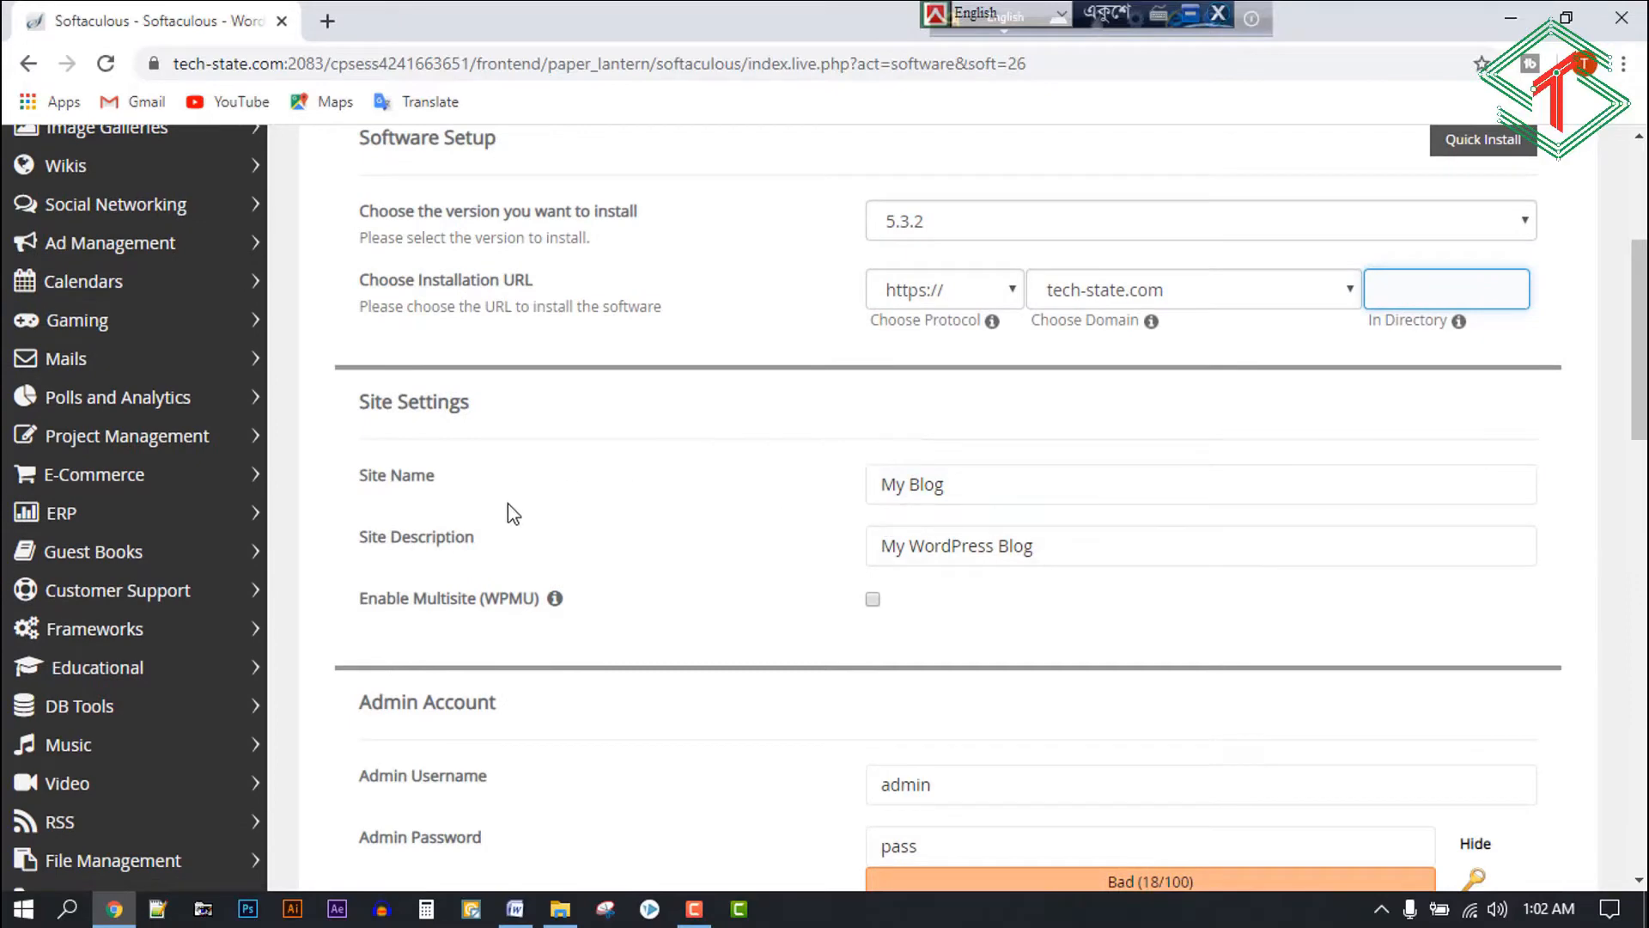
left_click_drag(945, 485, 816, 495)
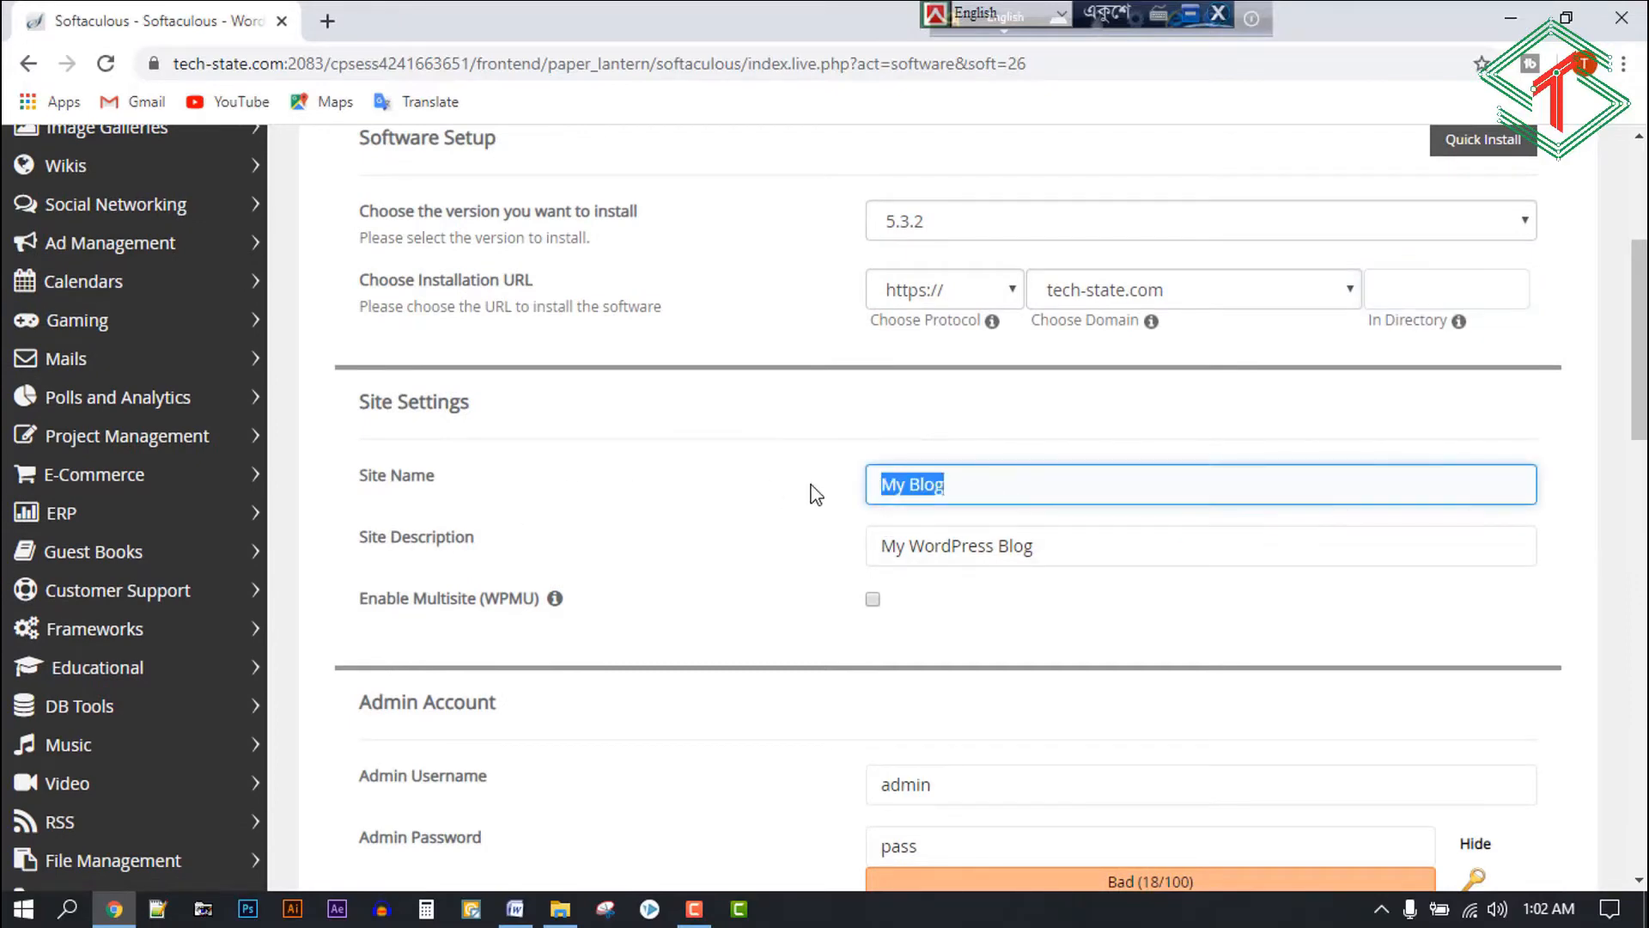
type("Tech State")
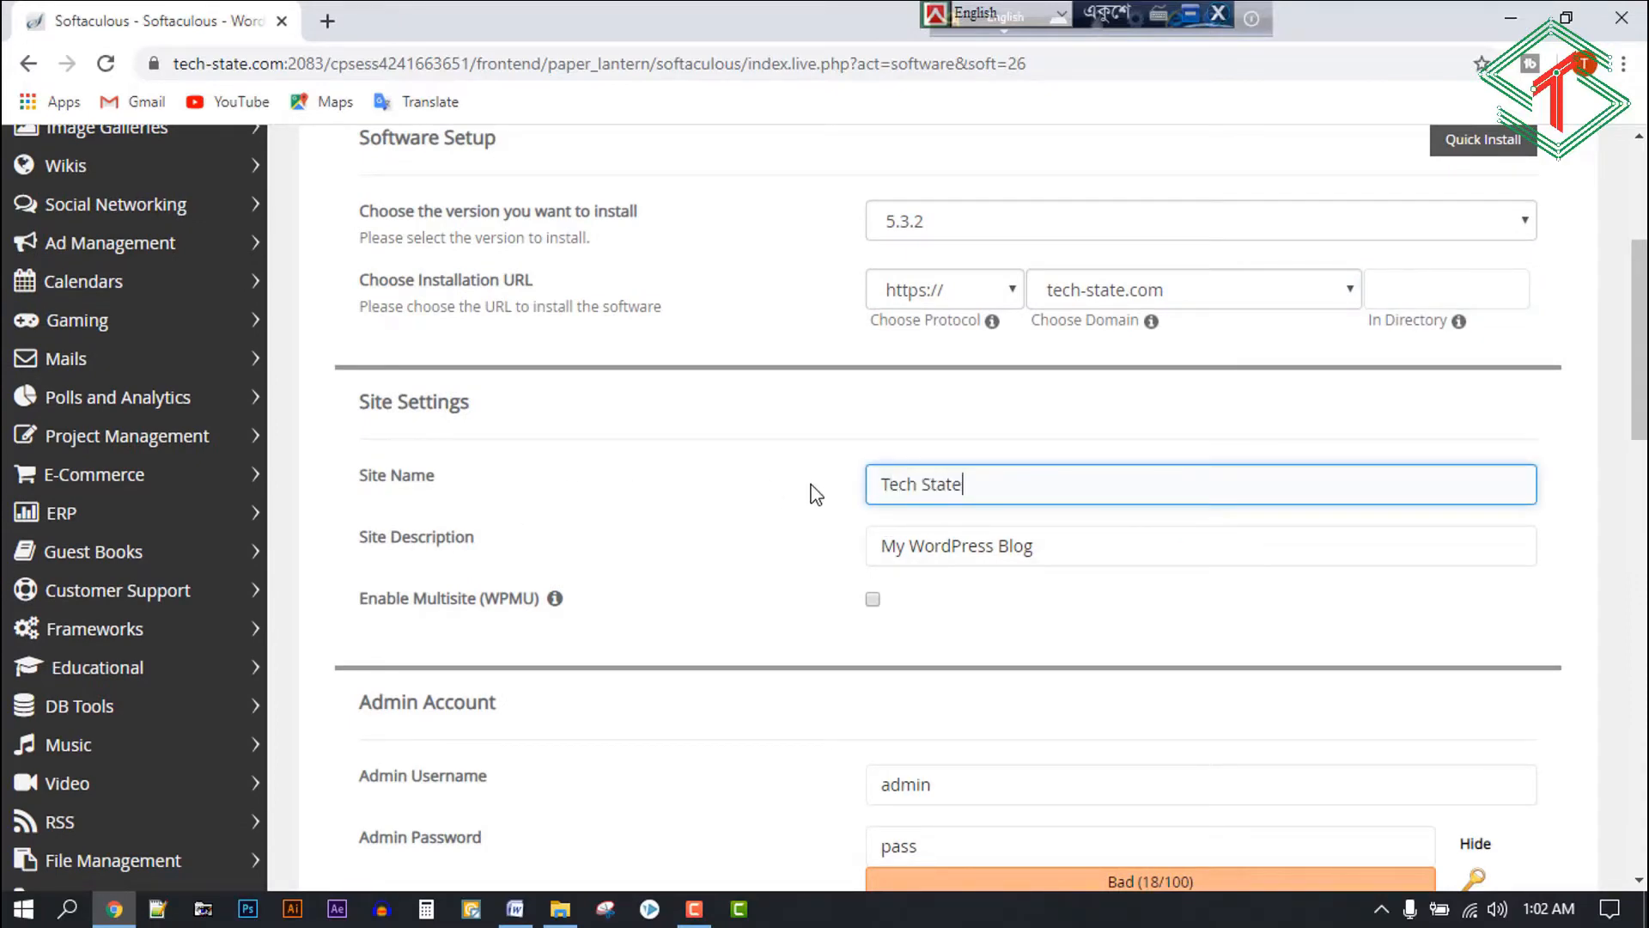
Fill in the admin account with the administrator's username, a masked admin password and the admin email address.
scroll(969, 546, "down", 3)
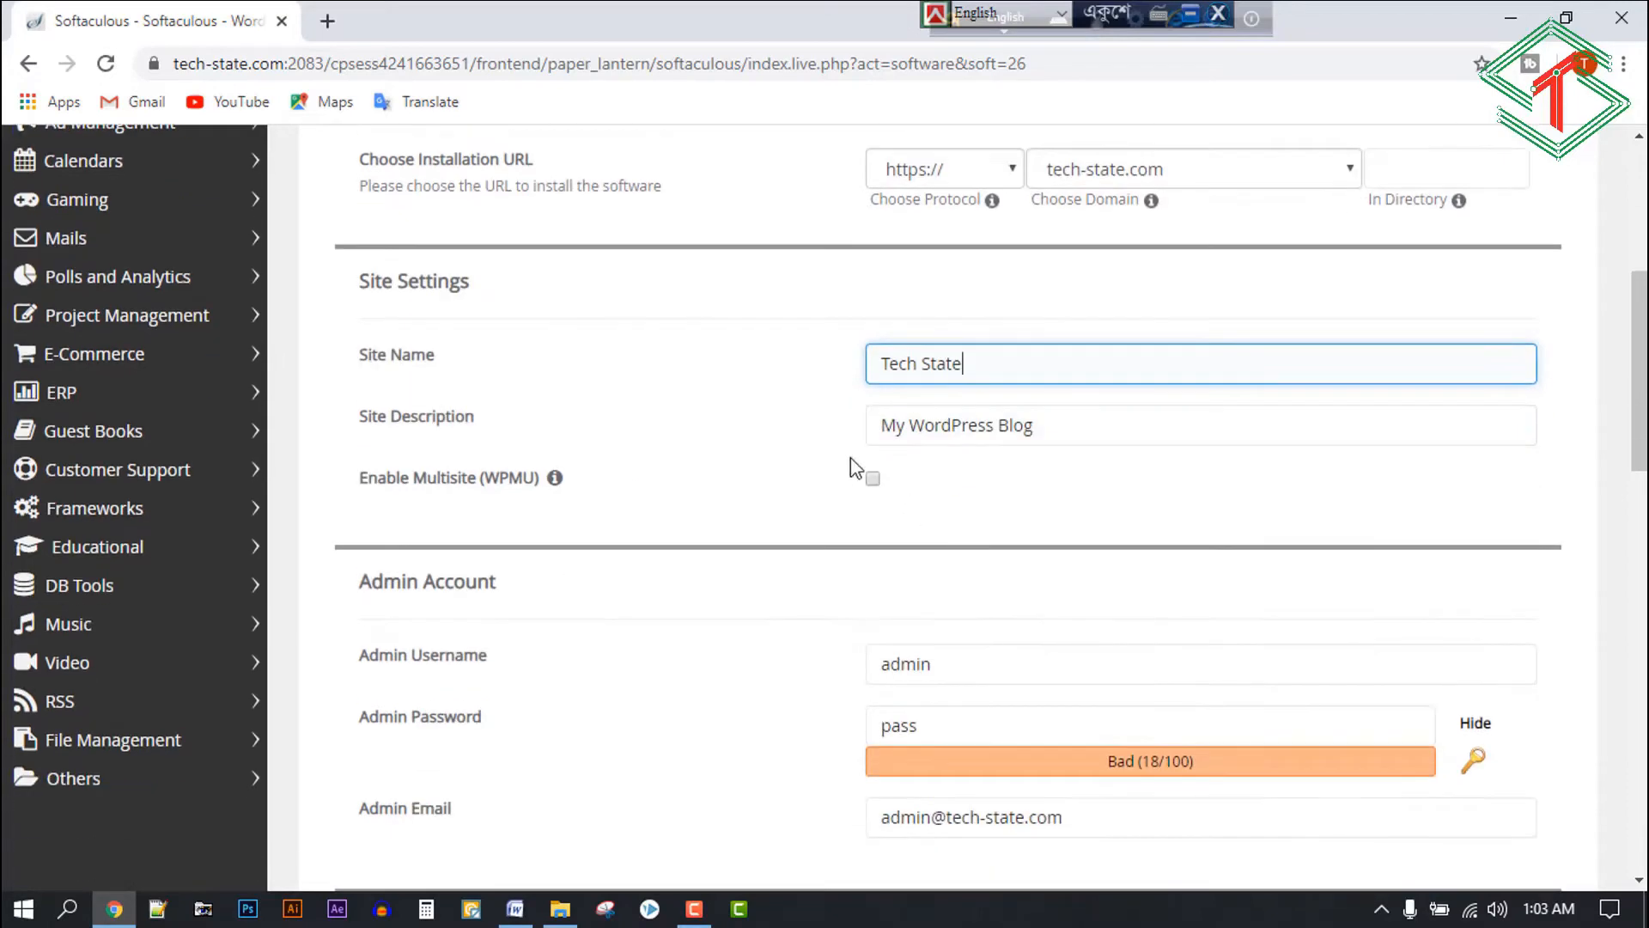
double_click(939, 543)
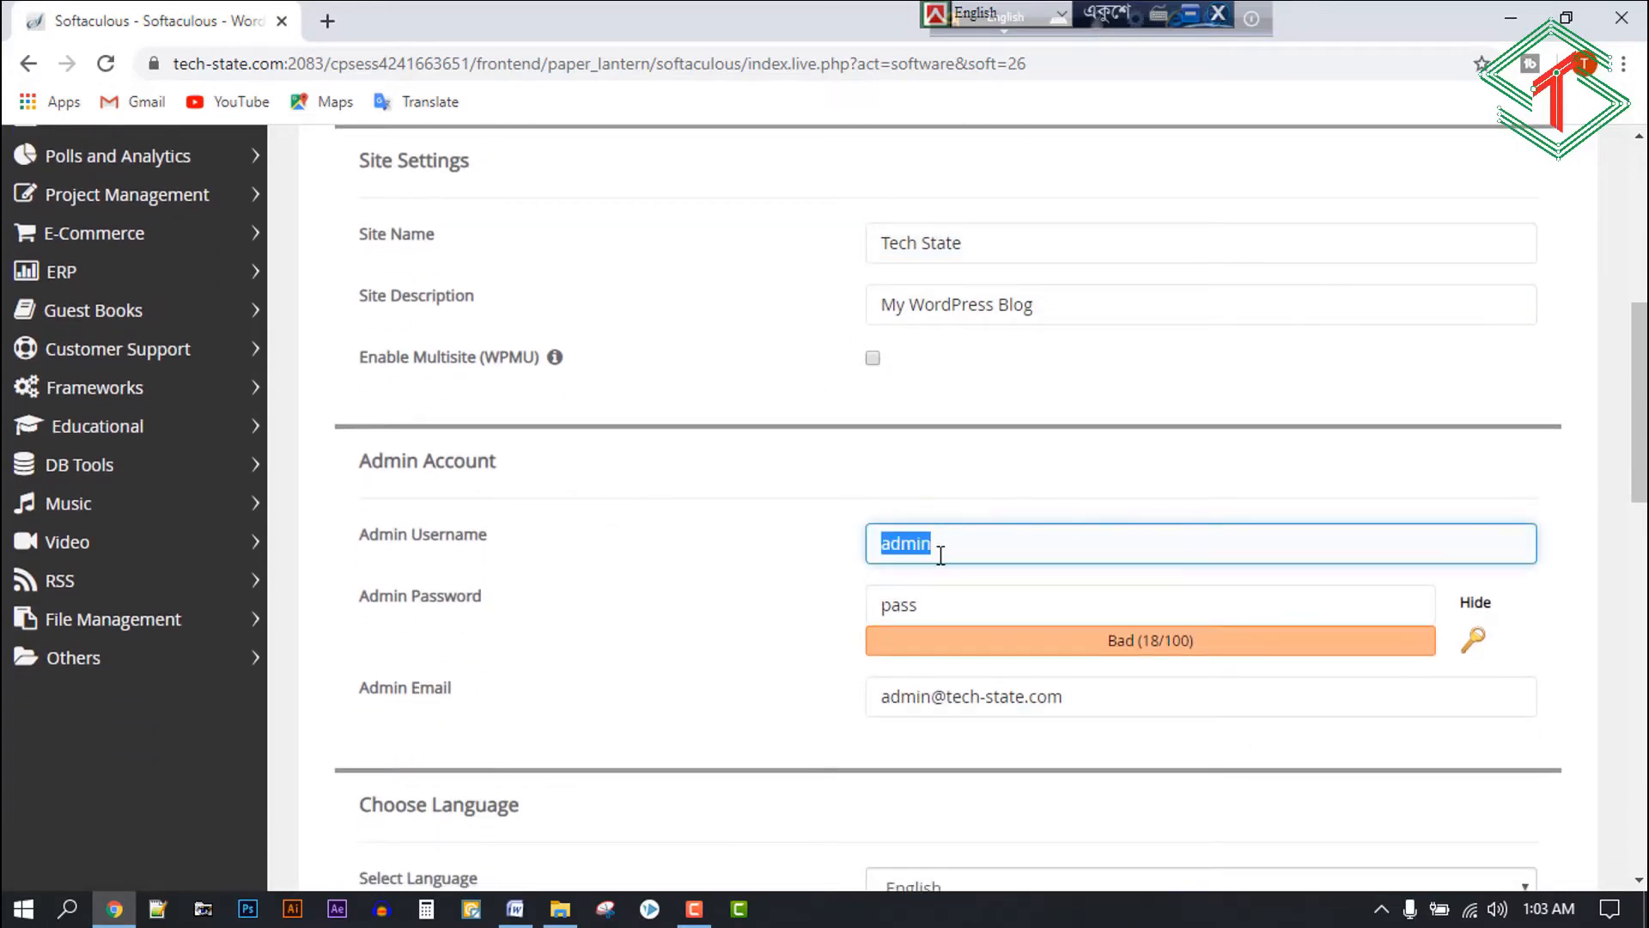
key("BackSpace")
left_click_drag(934, 607, 850, 606)
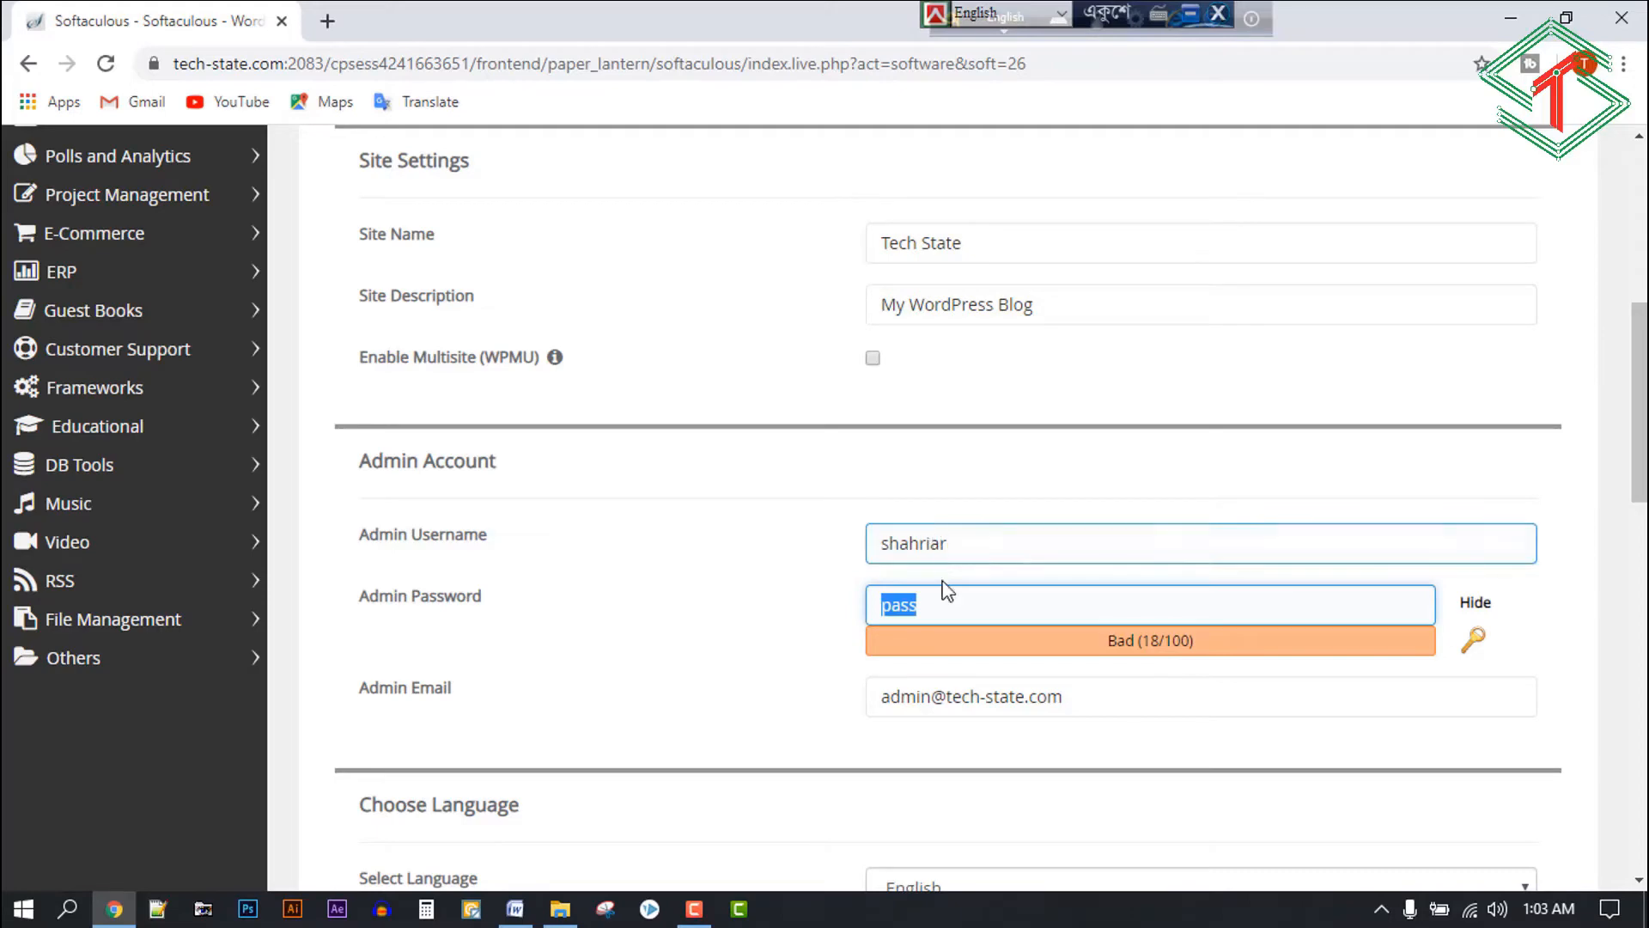
left_click(1473, 603)
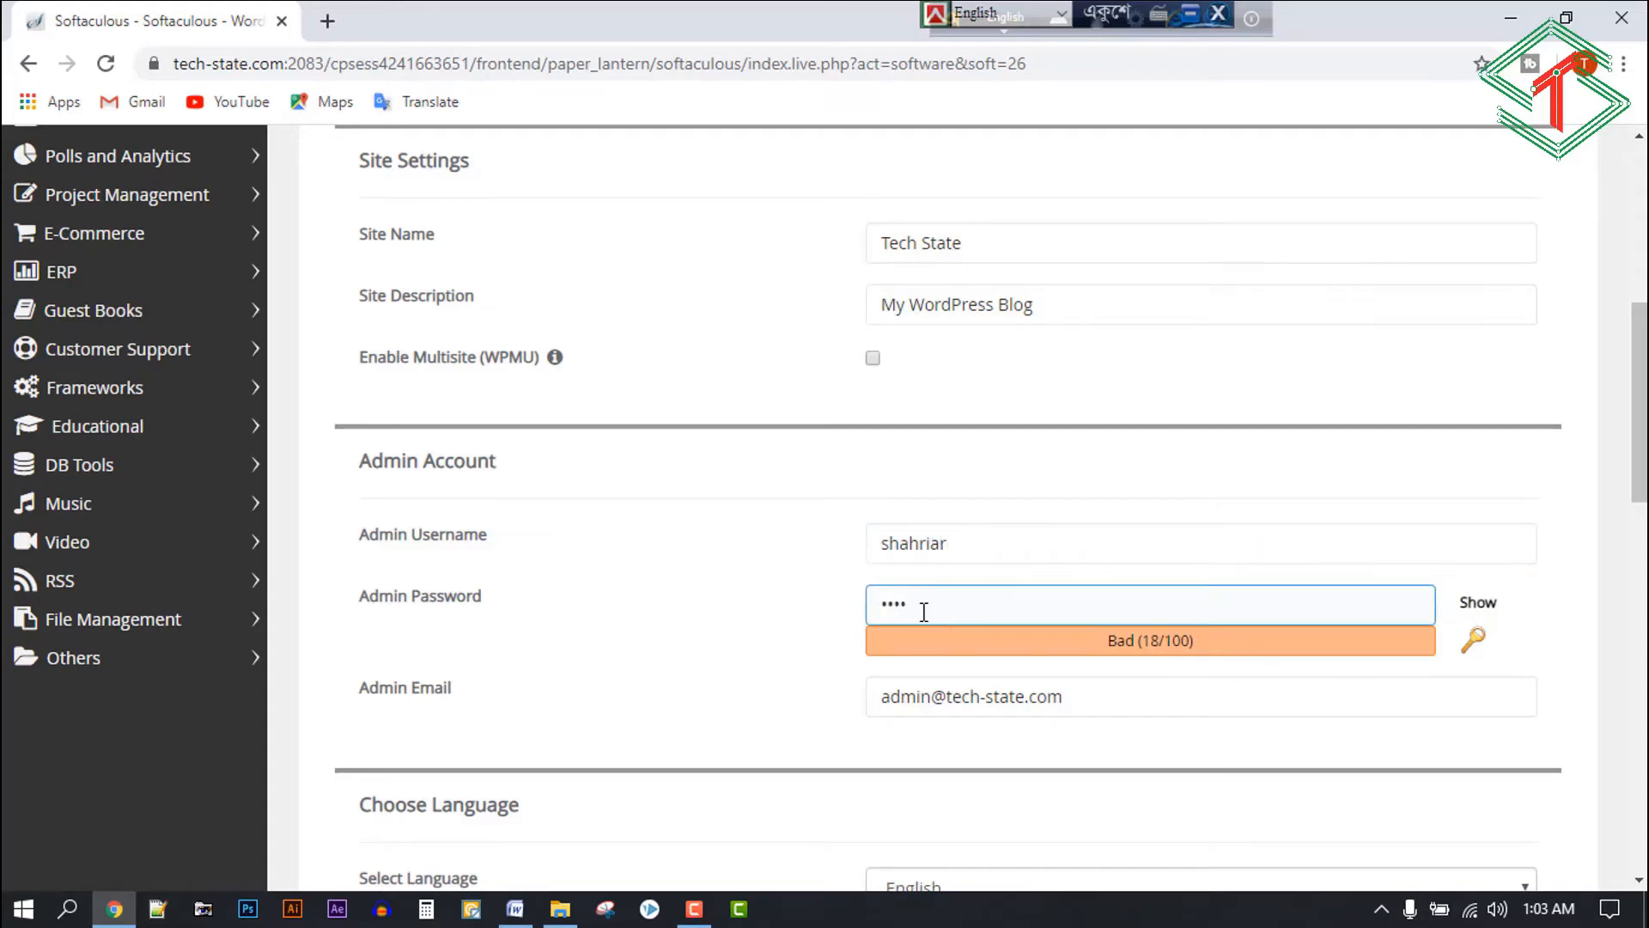
left_click_drag(924, 612, 854, 614)
key("BackSpace")
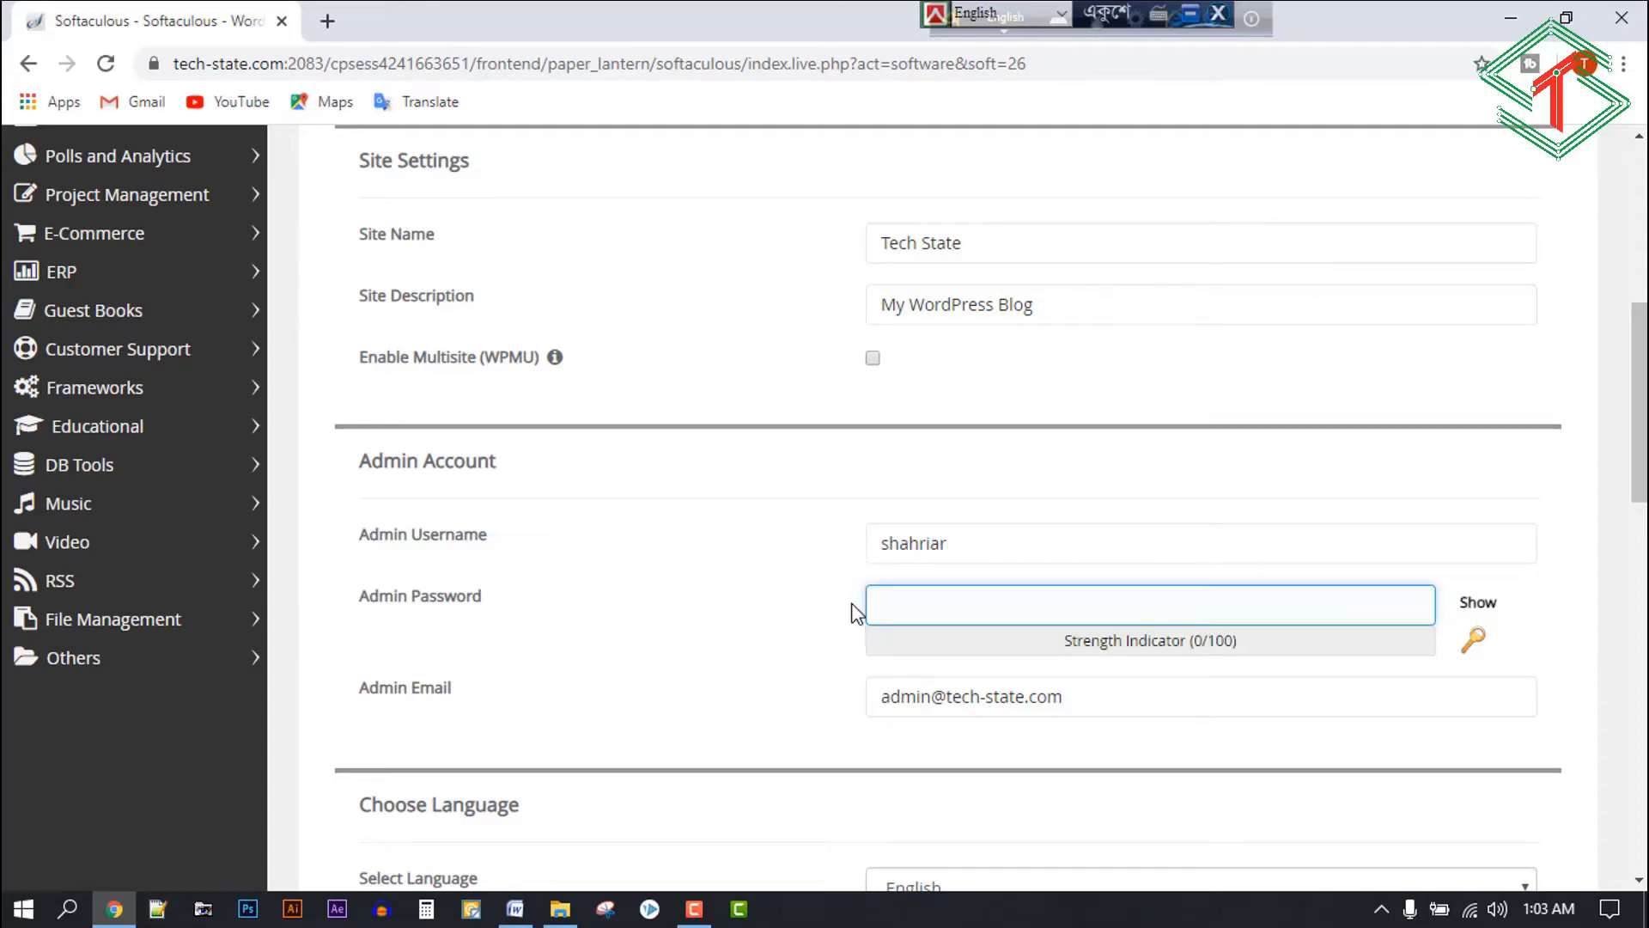
type("••••••••••••••")
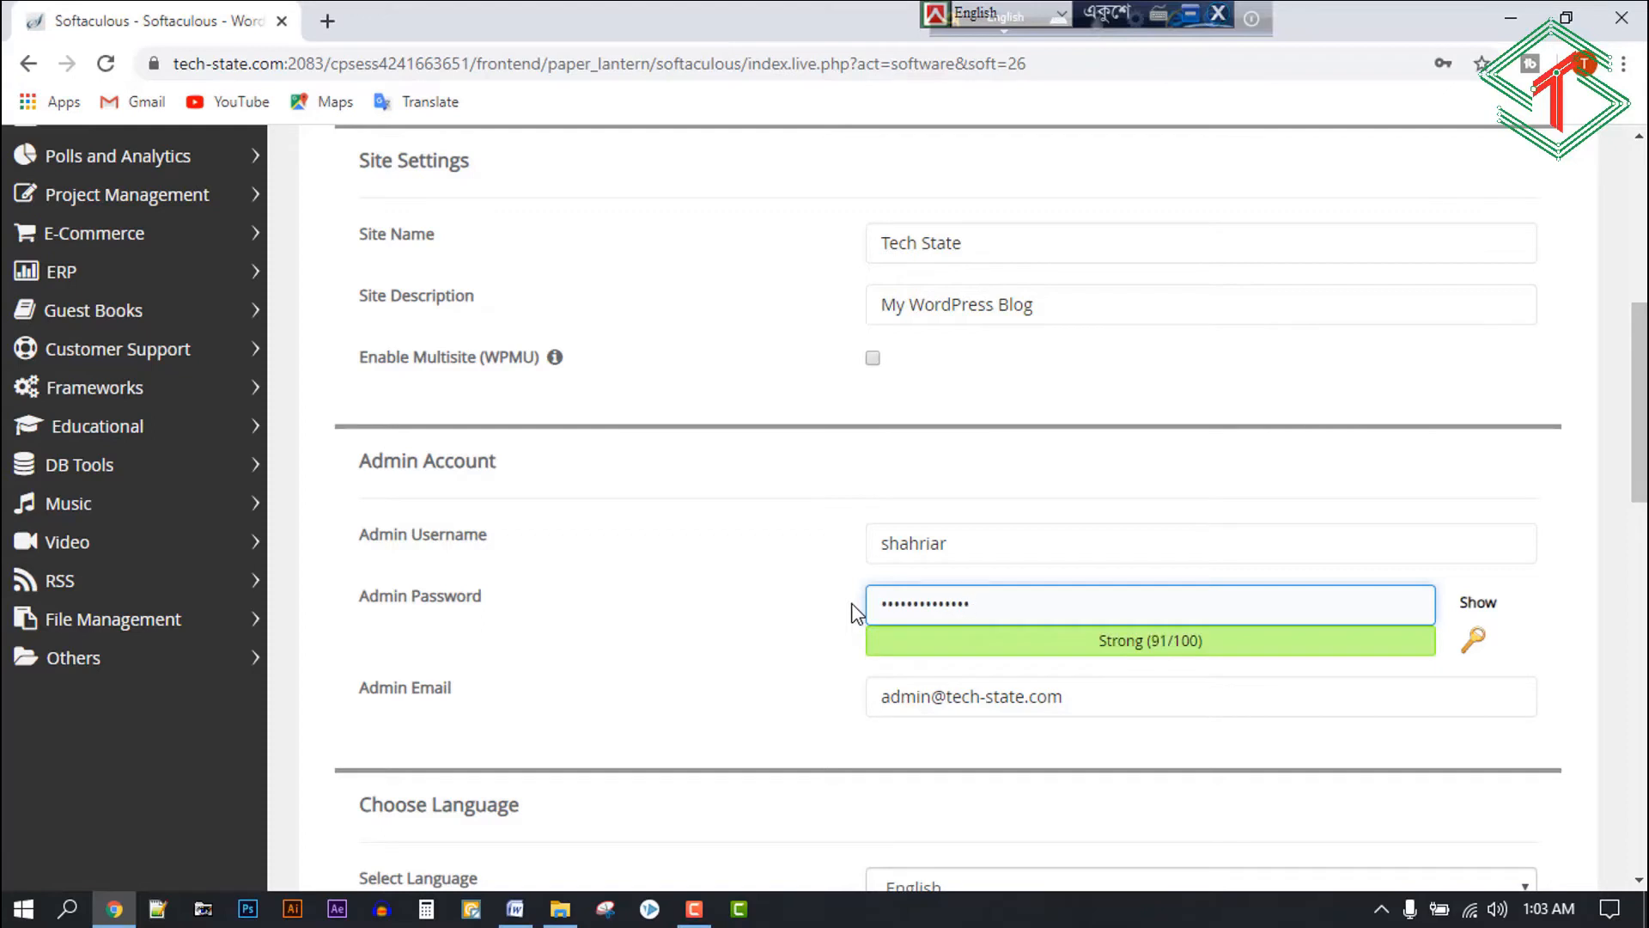
triple_click(986, 706)
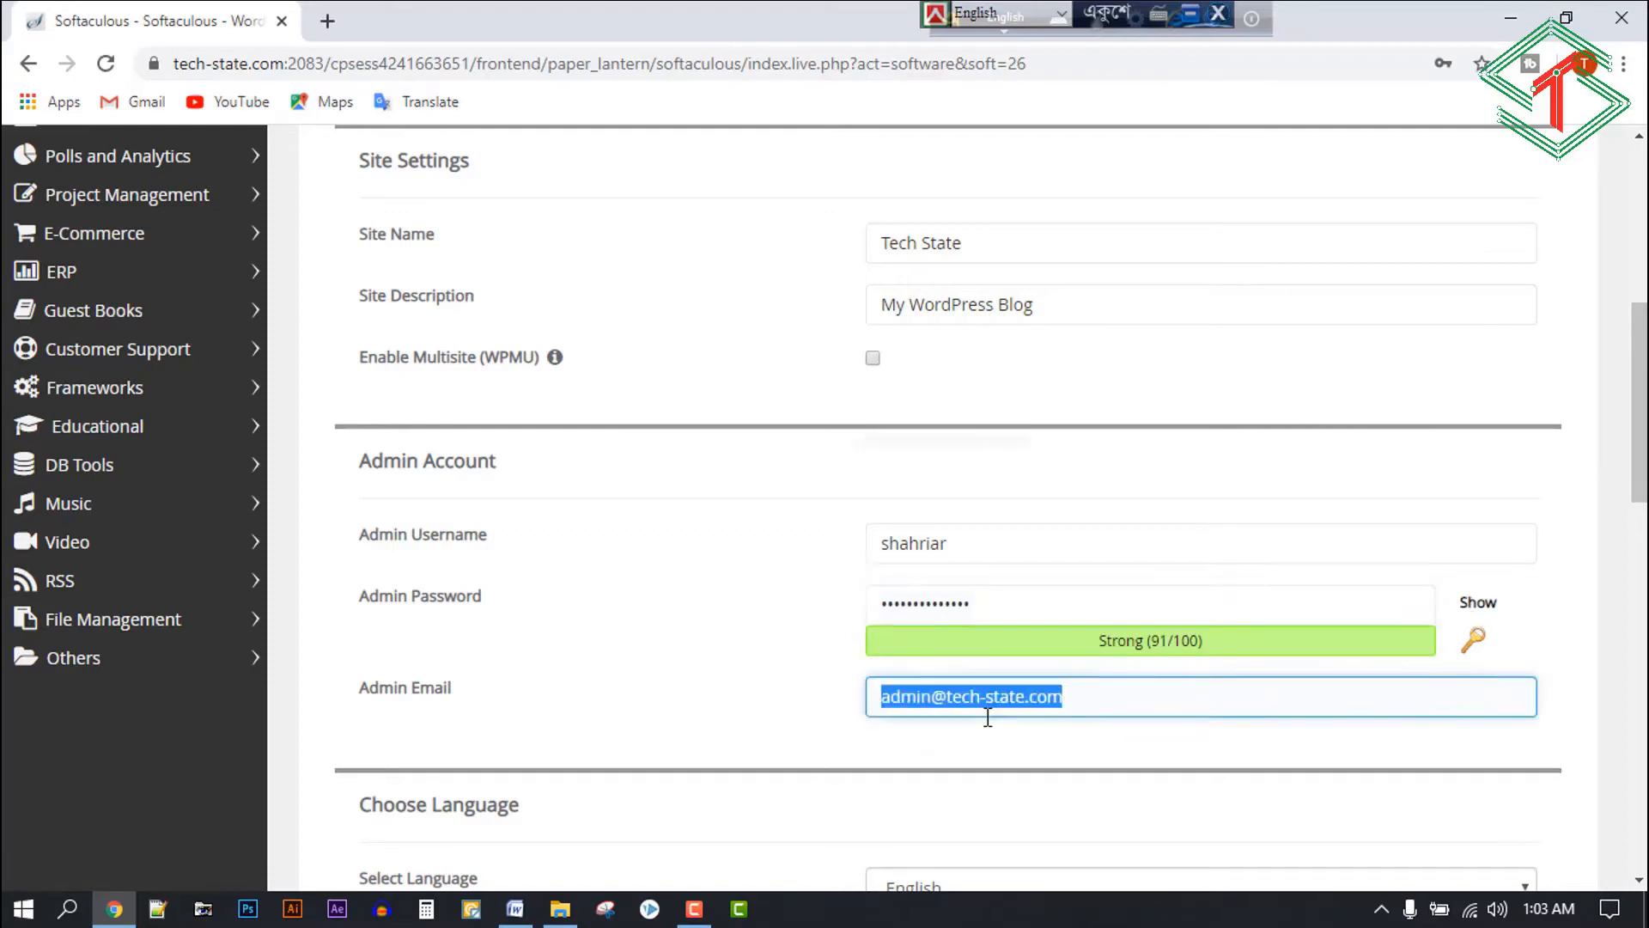
key("ctrl+v")
Select the EduExpert theme for the WordPress installation, keeping the default language and plugin options.
scroll(986, 706, "down", 3)
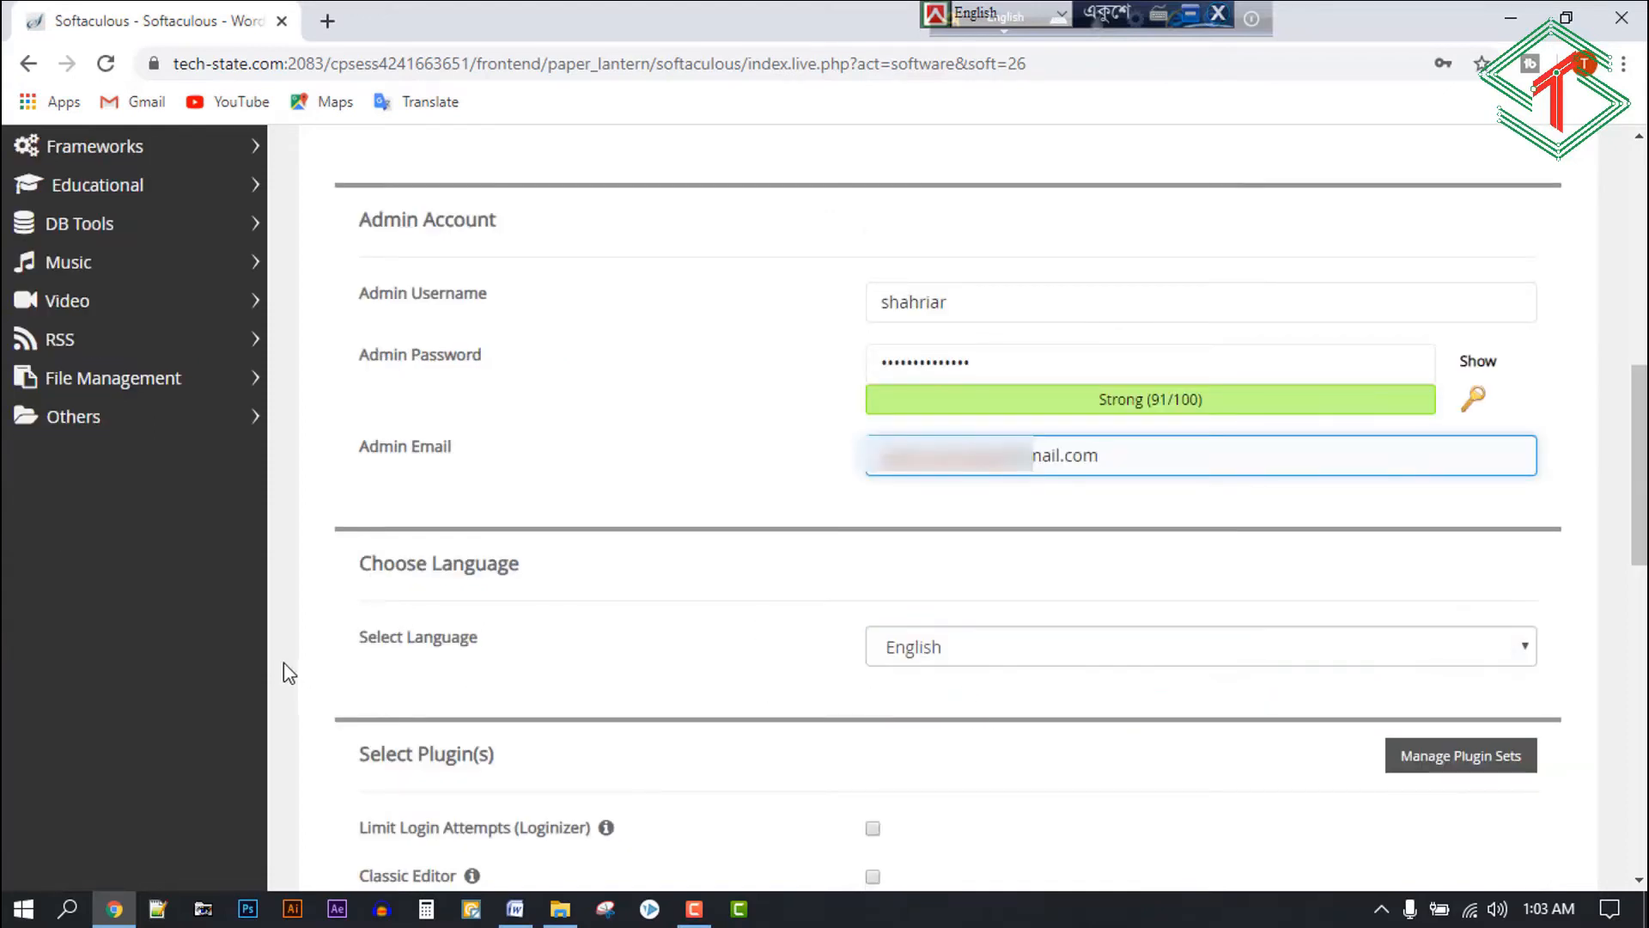
scroll(1215, 674, "down", 3)
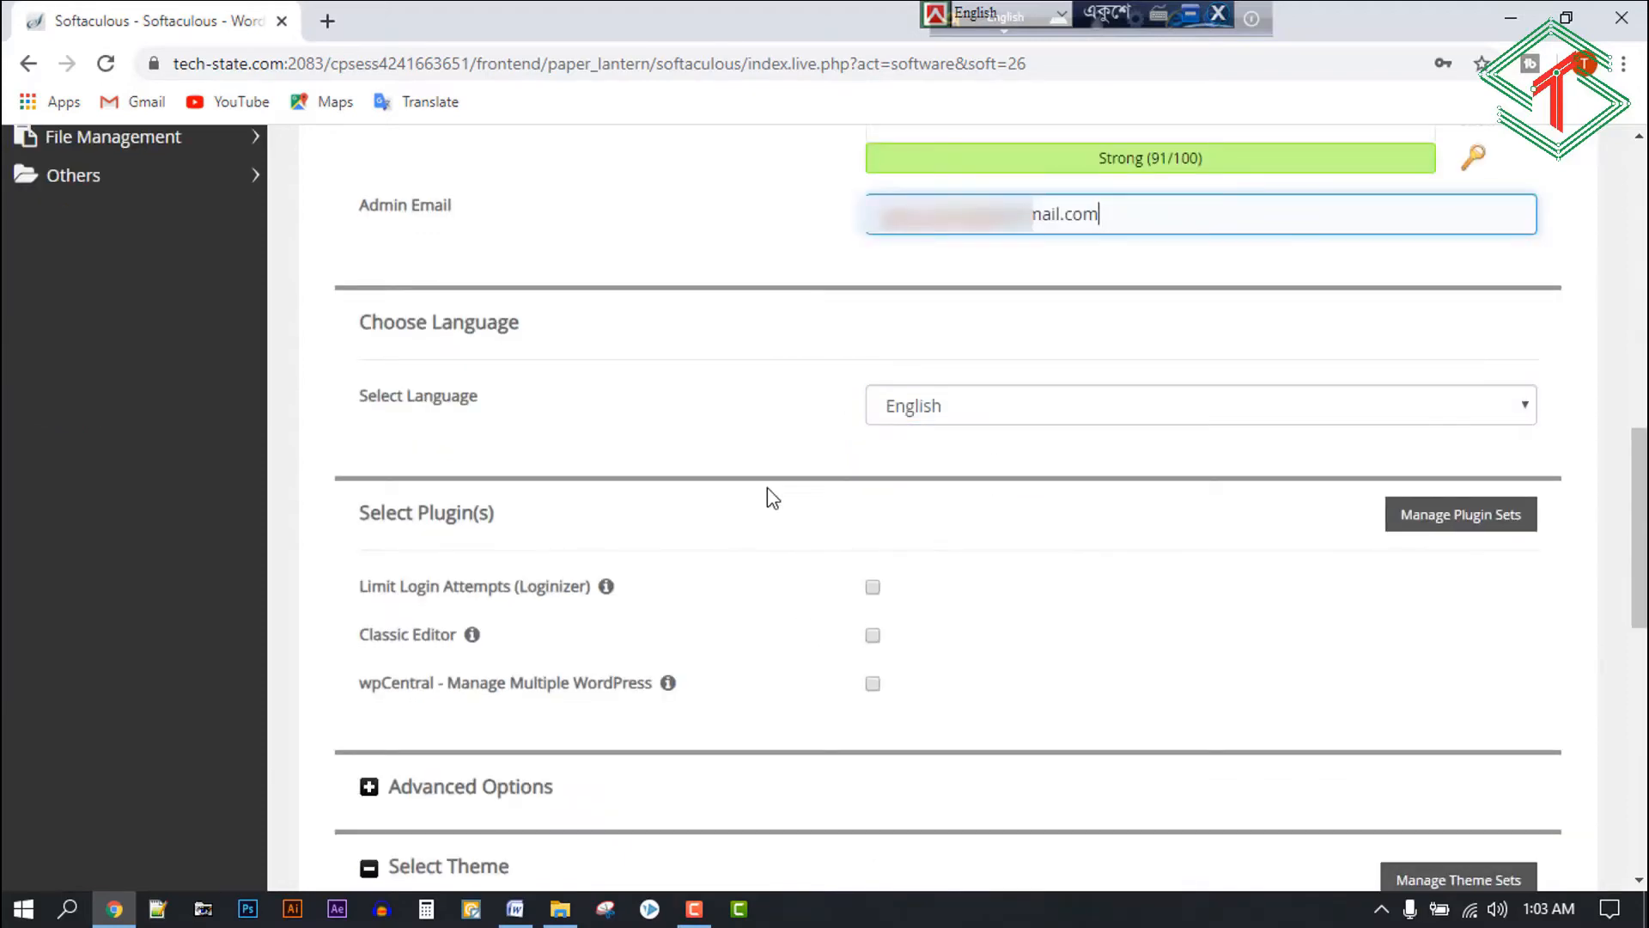
scroll(768, 490, "down", 6)
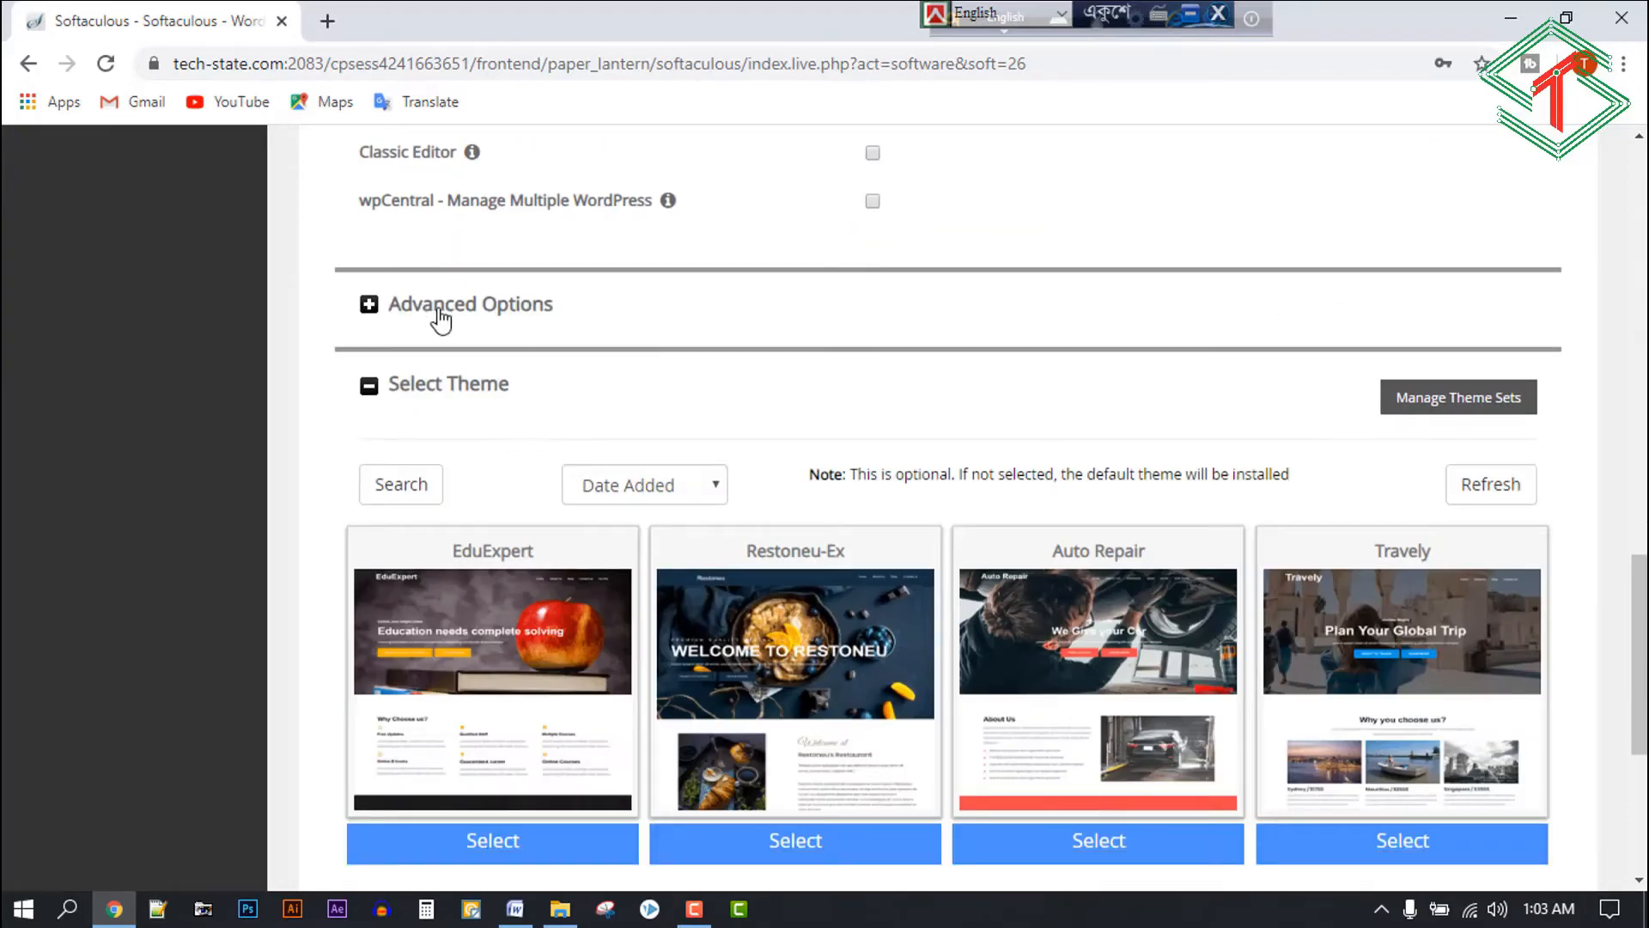
scroll(724, 407, "down", 3)
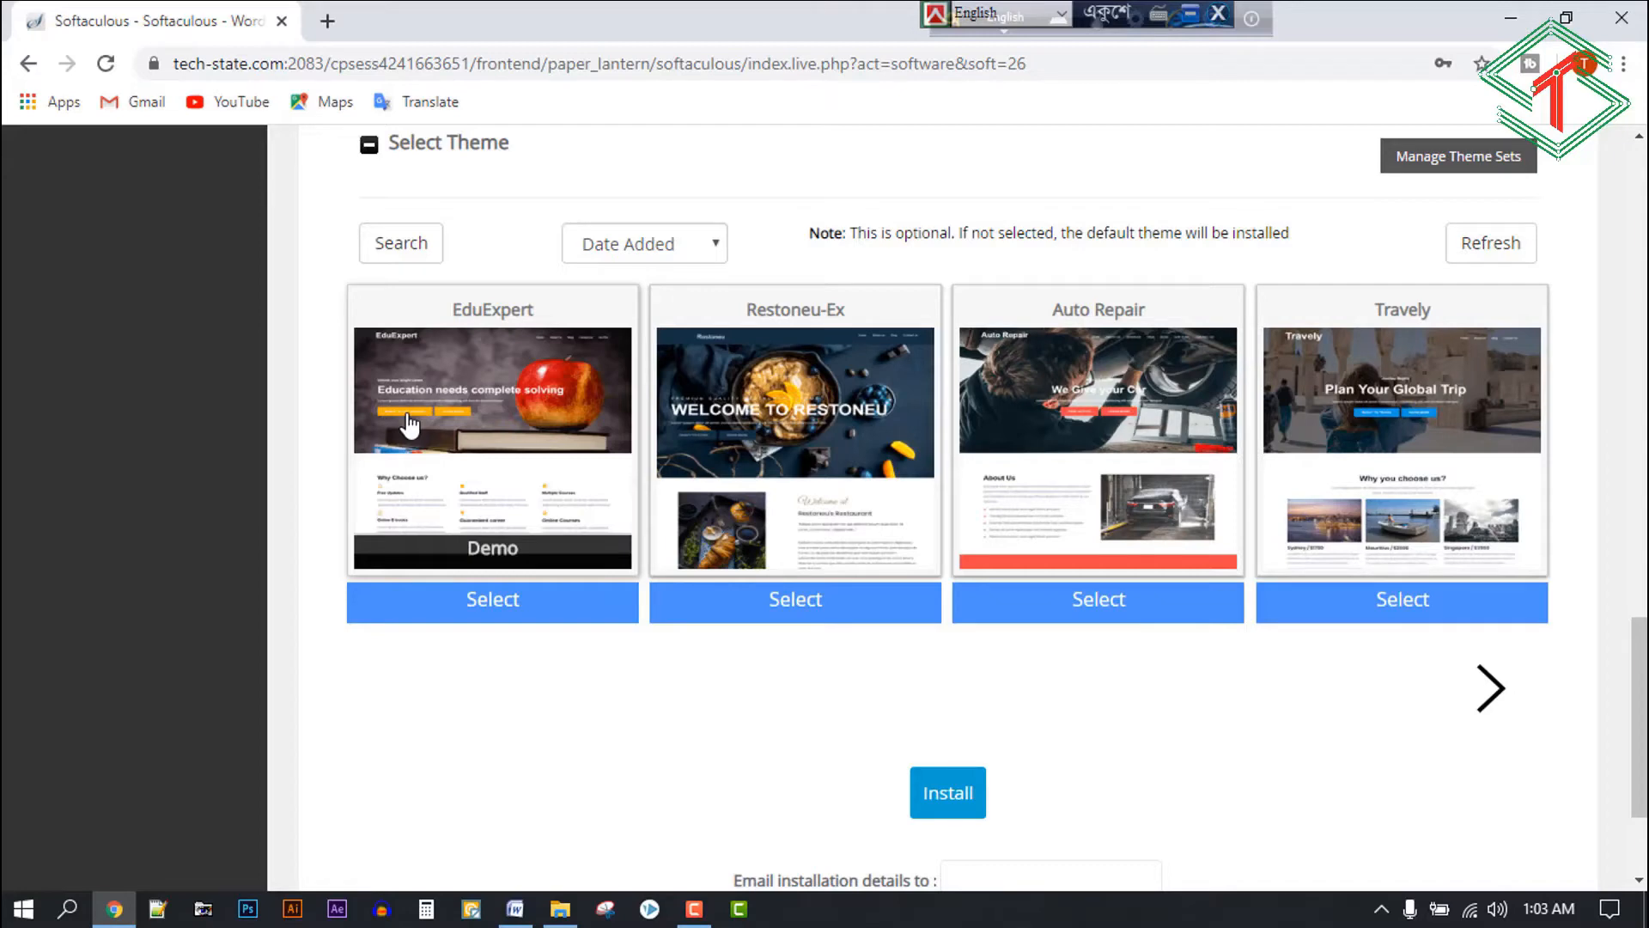
left_click(502, 605)
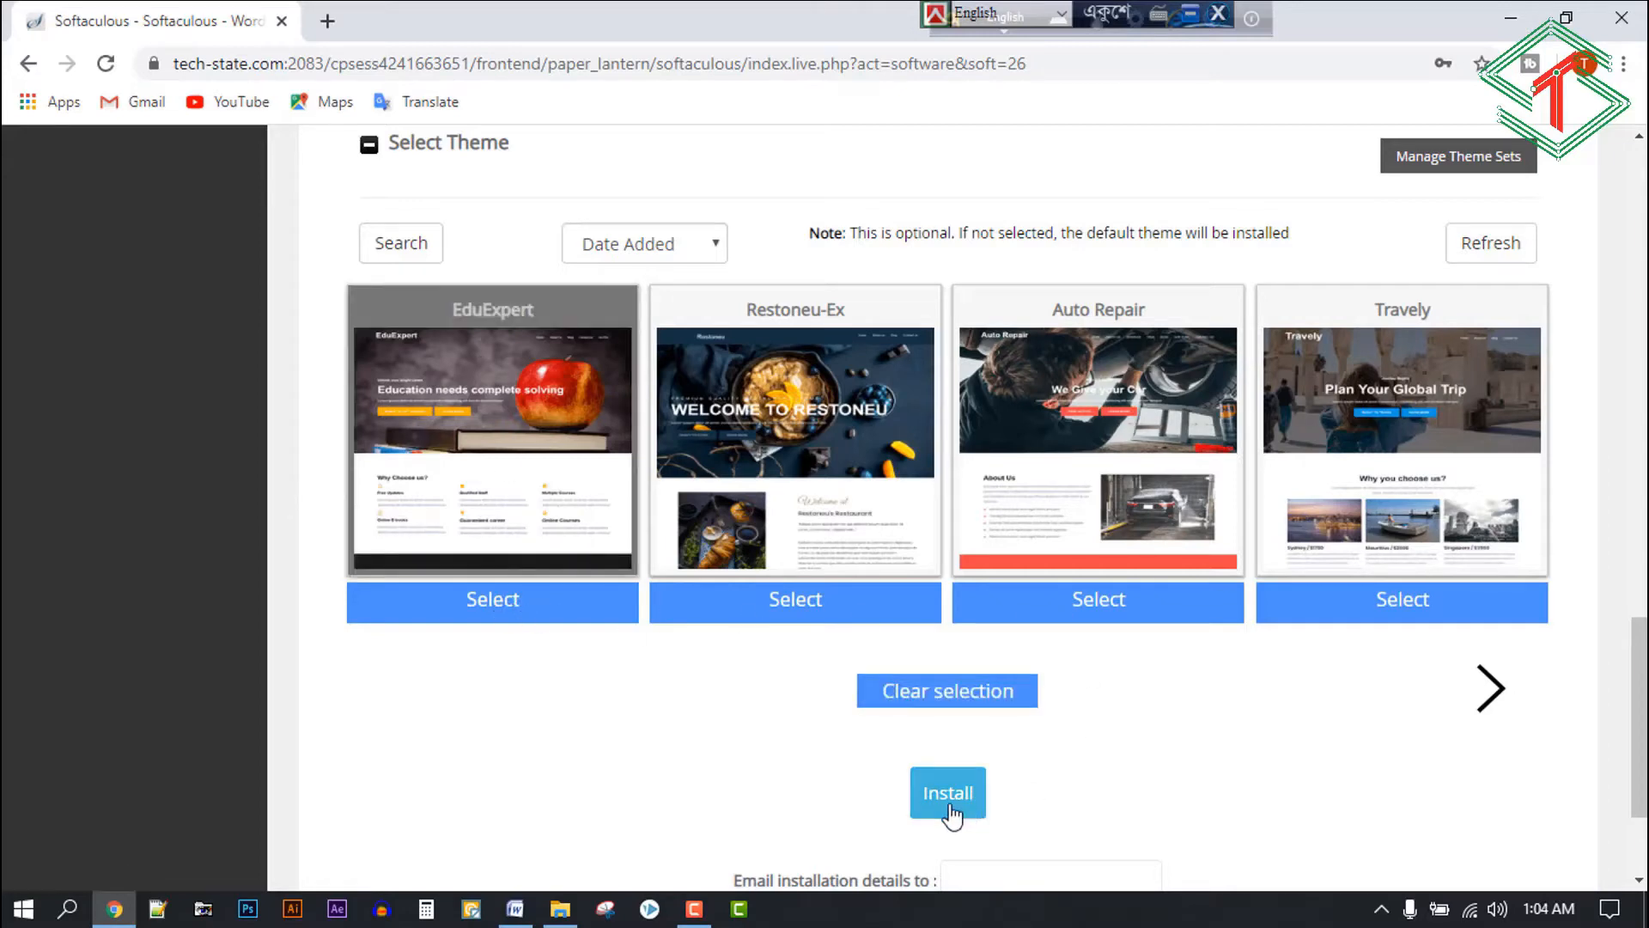
Enter the email address for the installation details and install WordPress, dismissing the browser's offer to save the password.
scroll(961, 740, "down", 3)
left_click(978, 675)
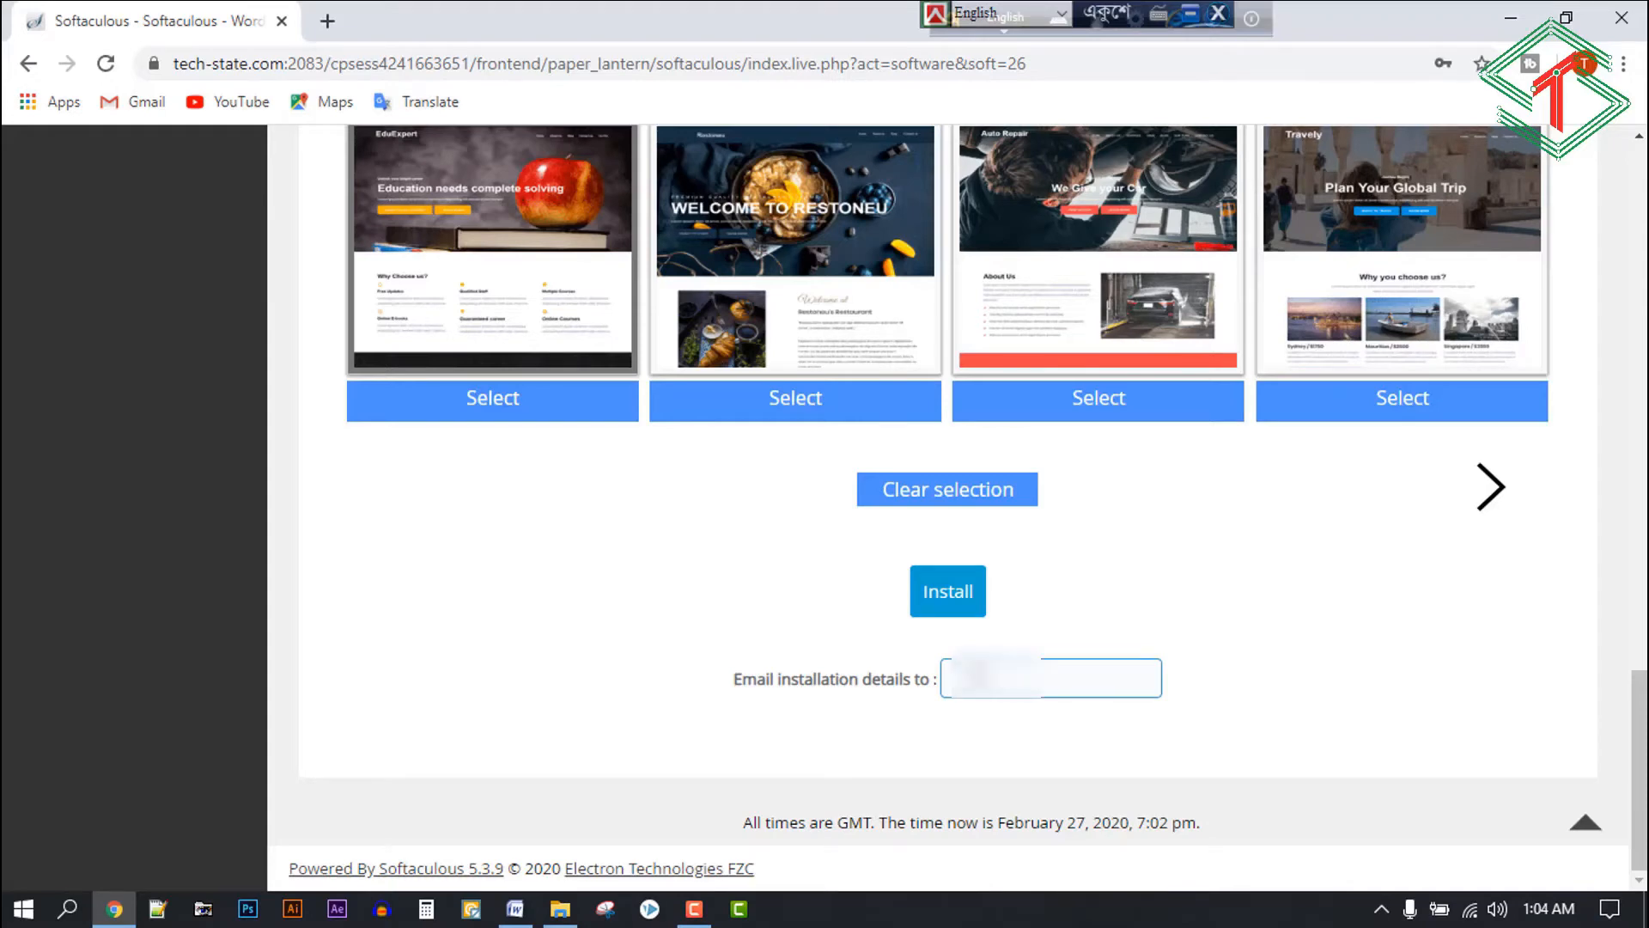
left_click(948, 590)
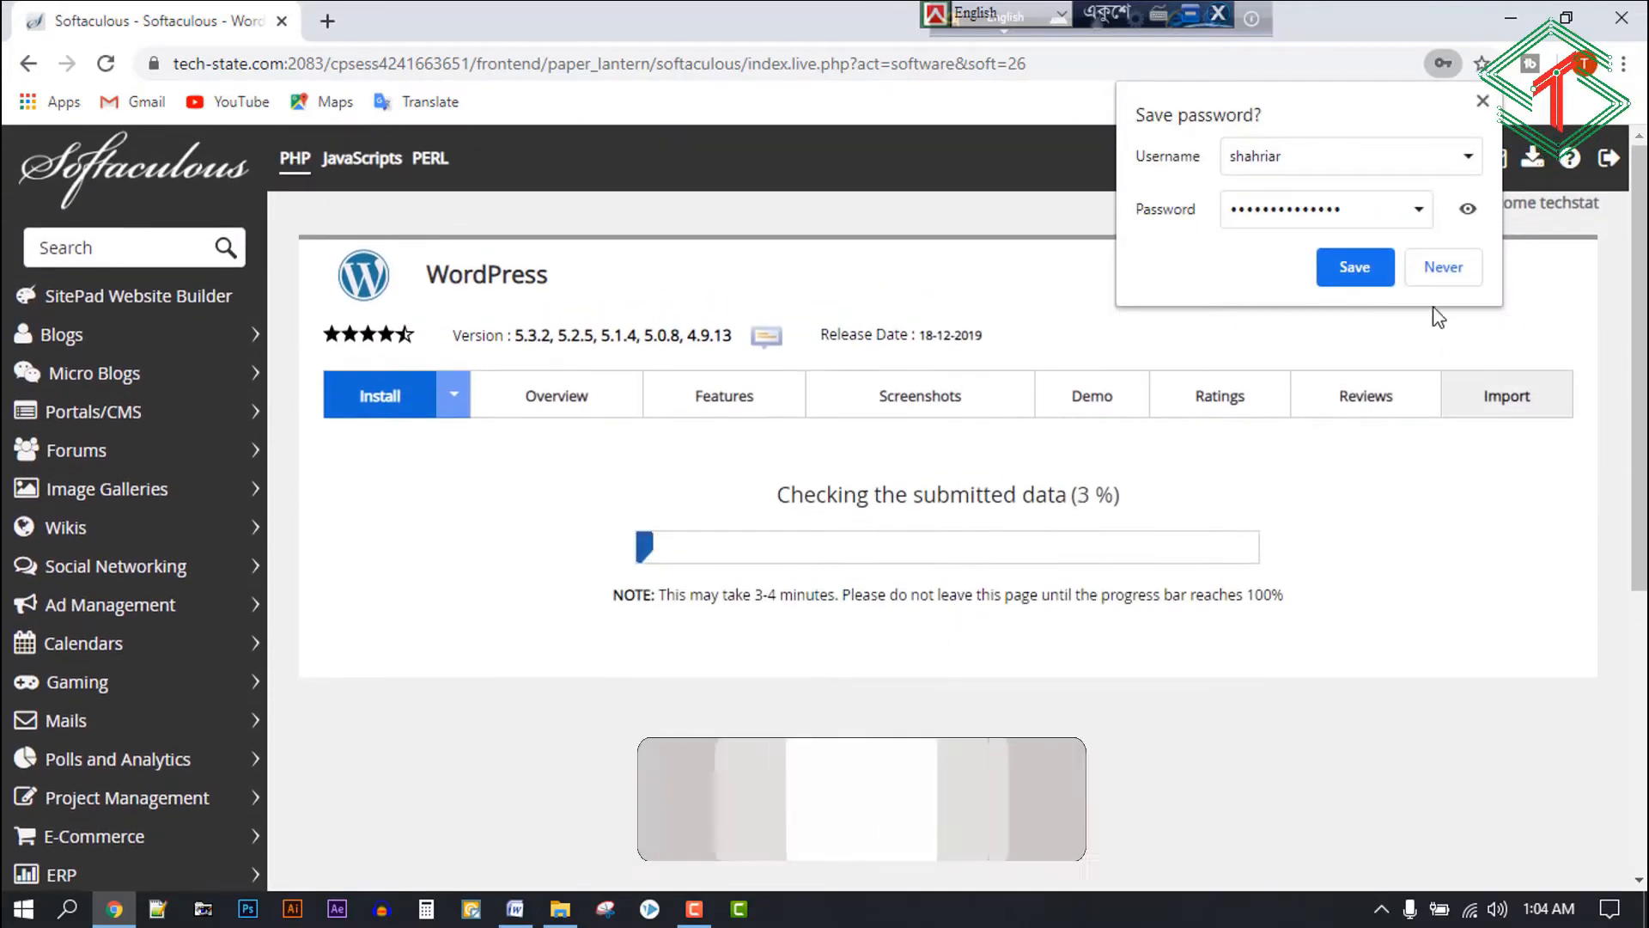
left_click(1483, 100)
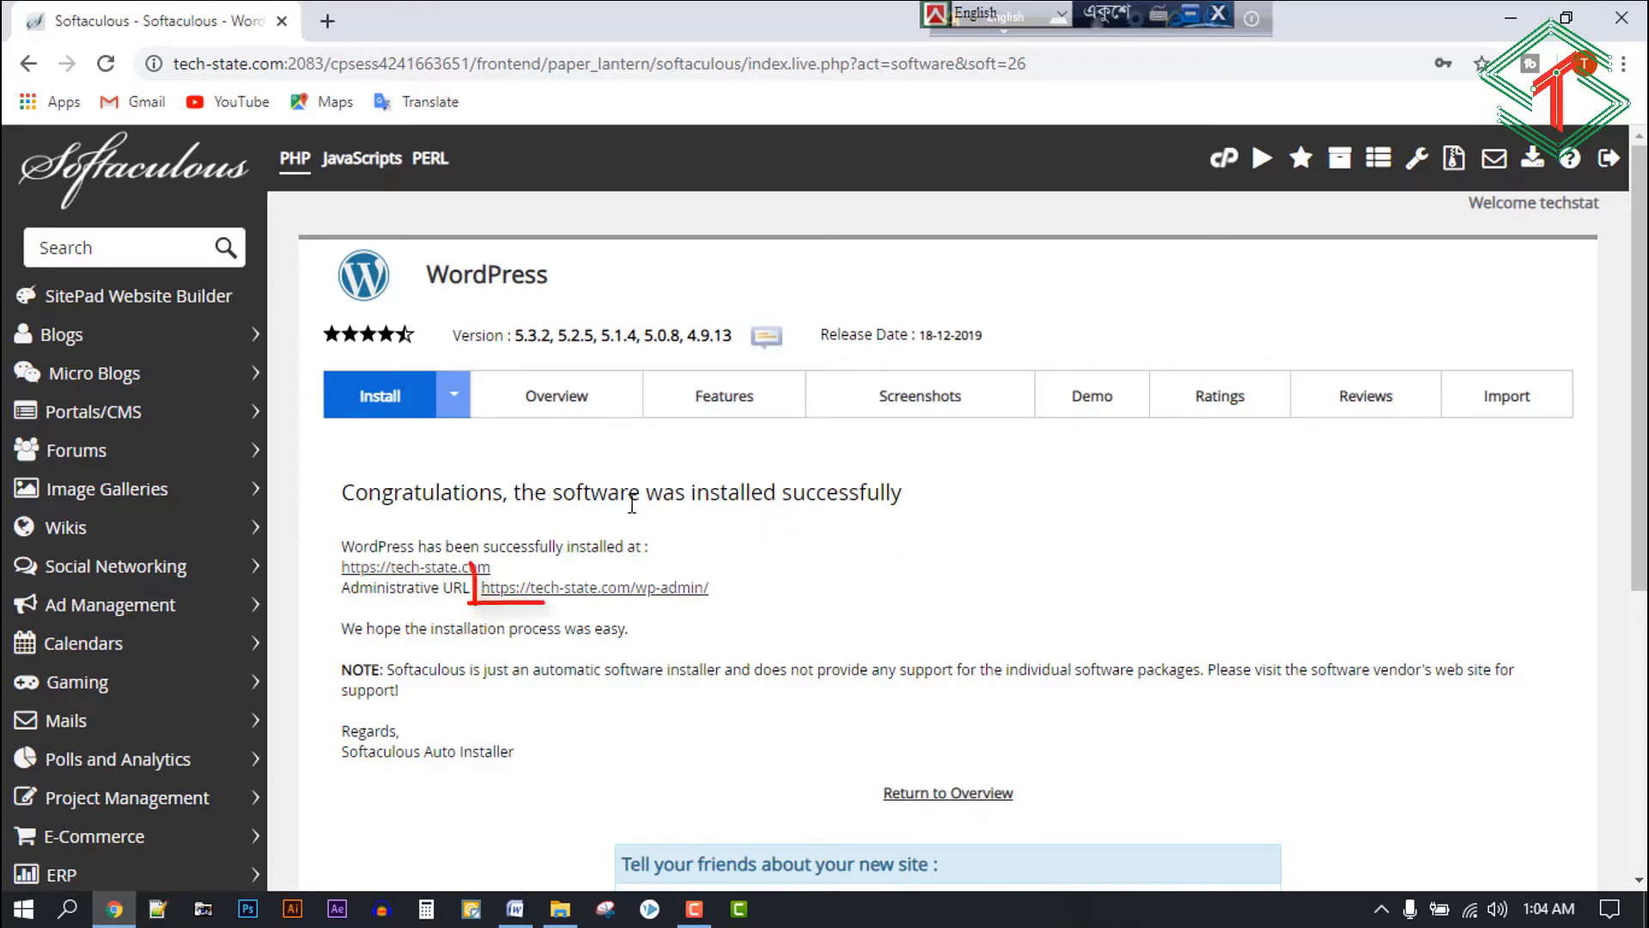
Review the installation summary and open tech-state.com in a new browser tab to check the installed site.
scroll(732, 591, "down", 3)
scroll(732, 591, "down", 2)
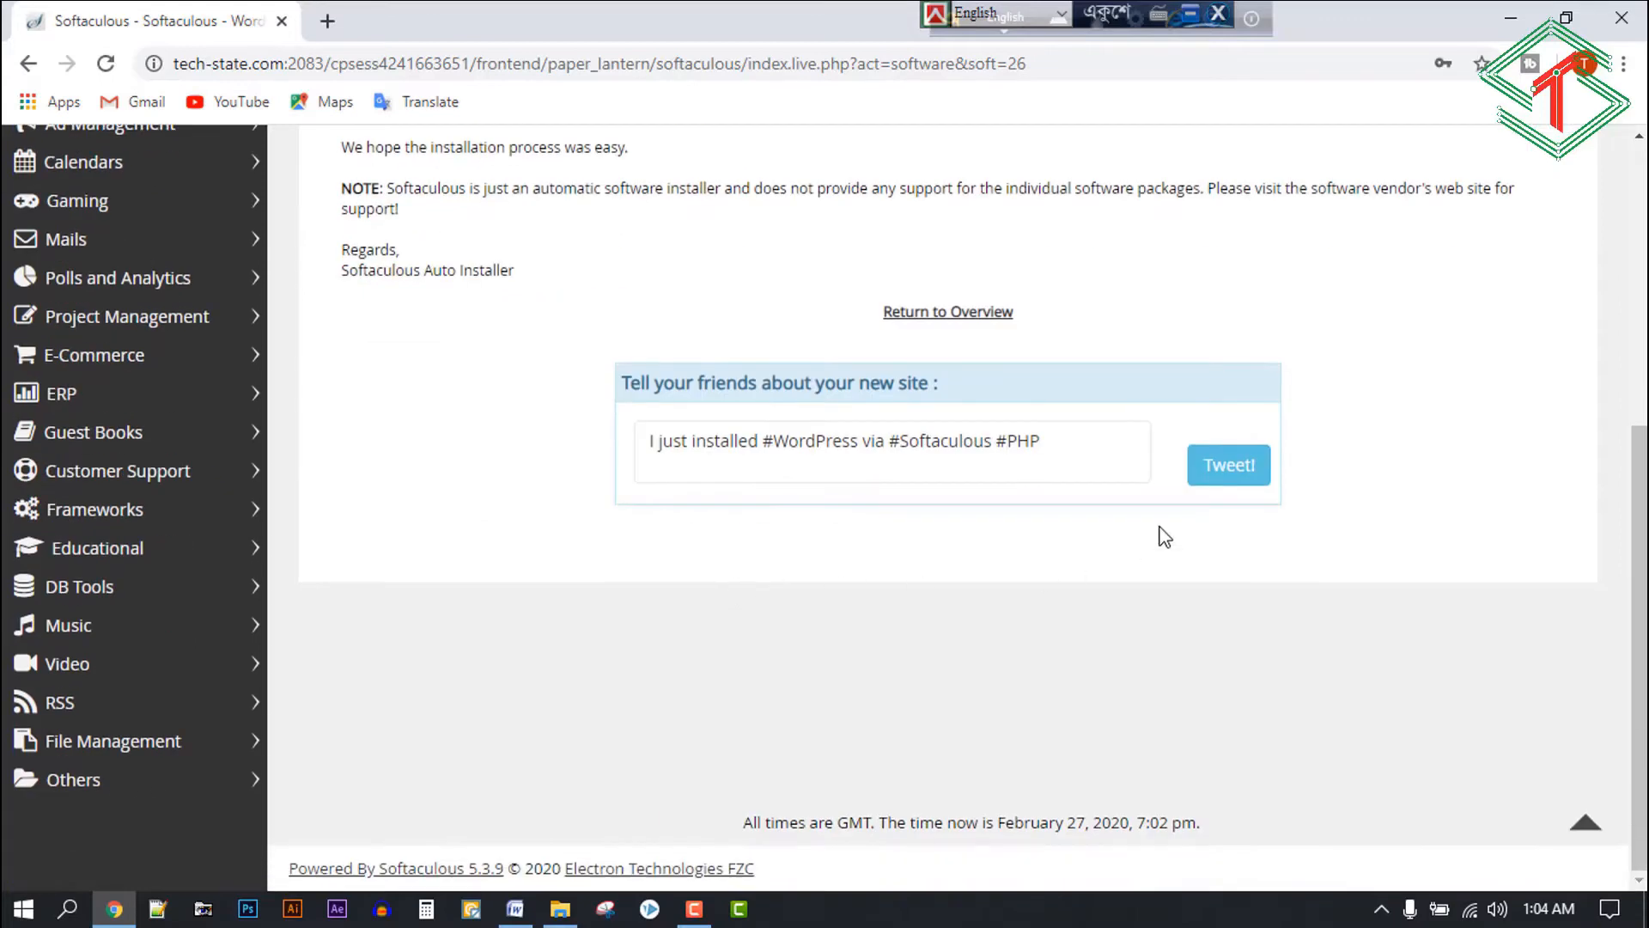
scroll(776, 544, "up", 5)
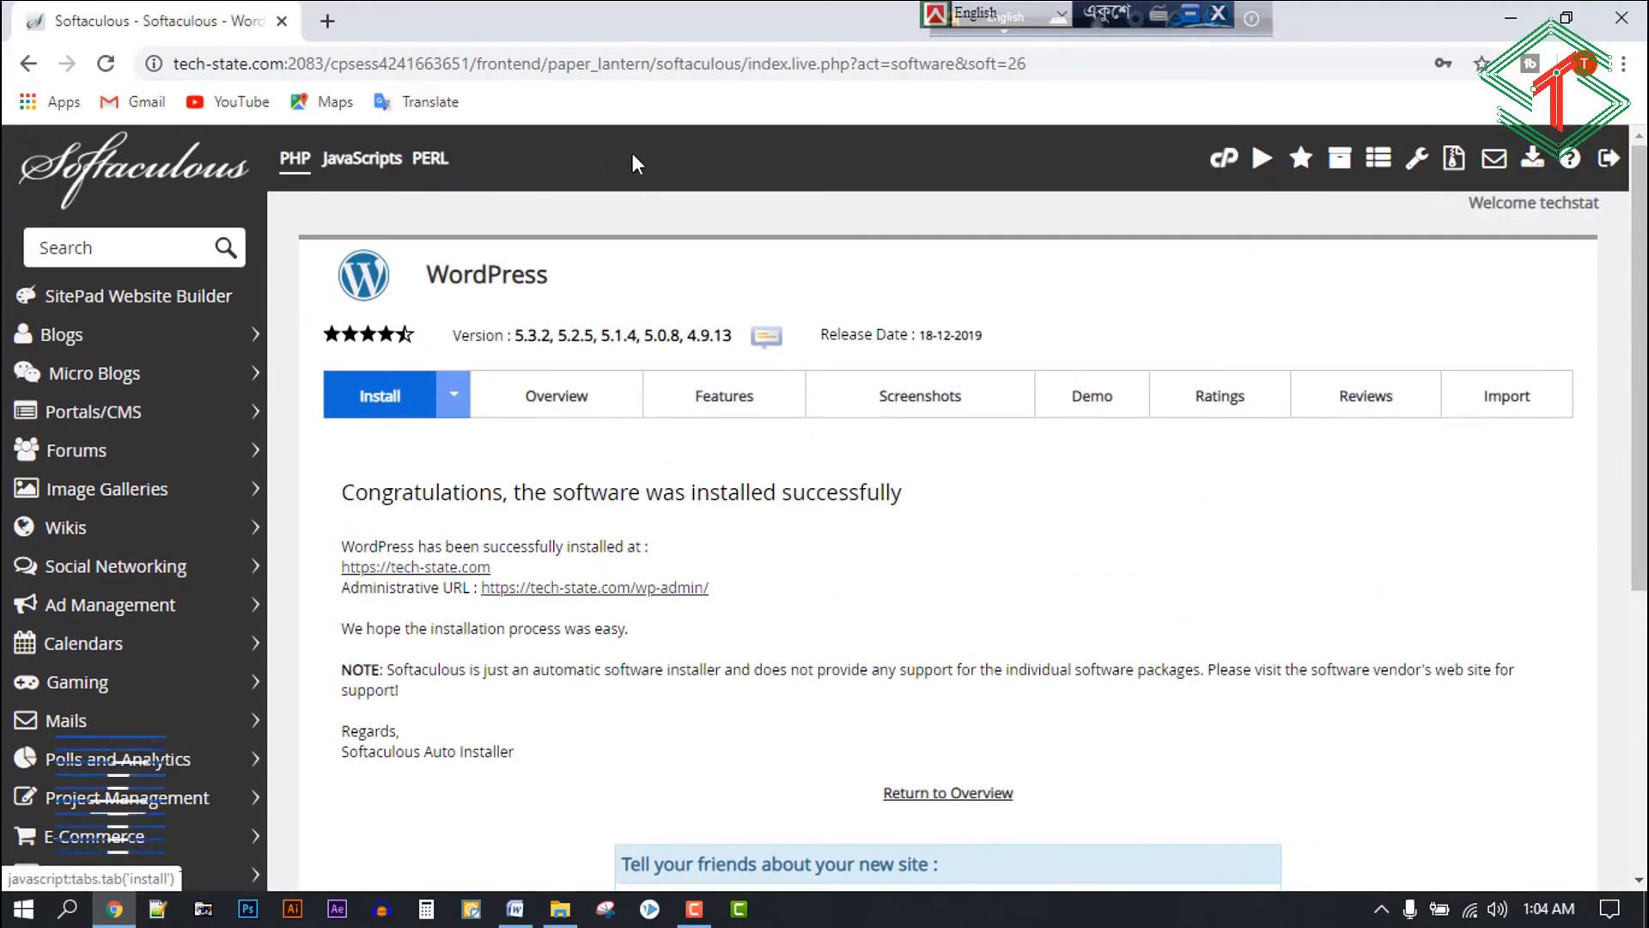
left_click(327, 21)
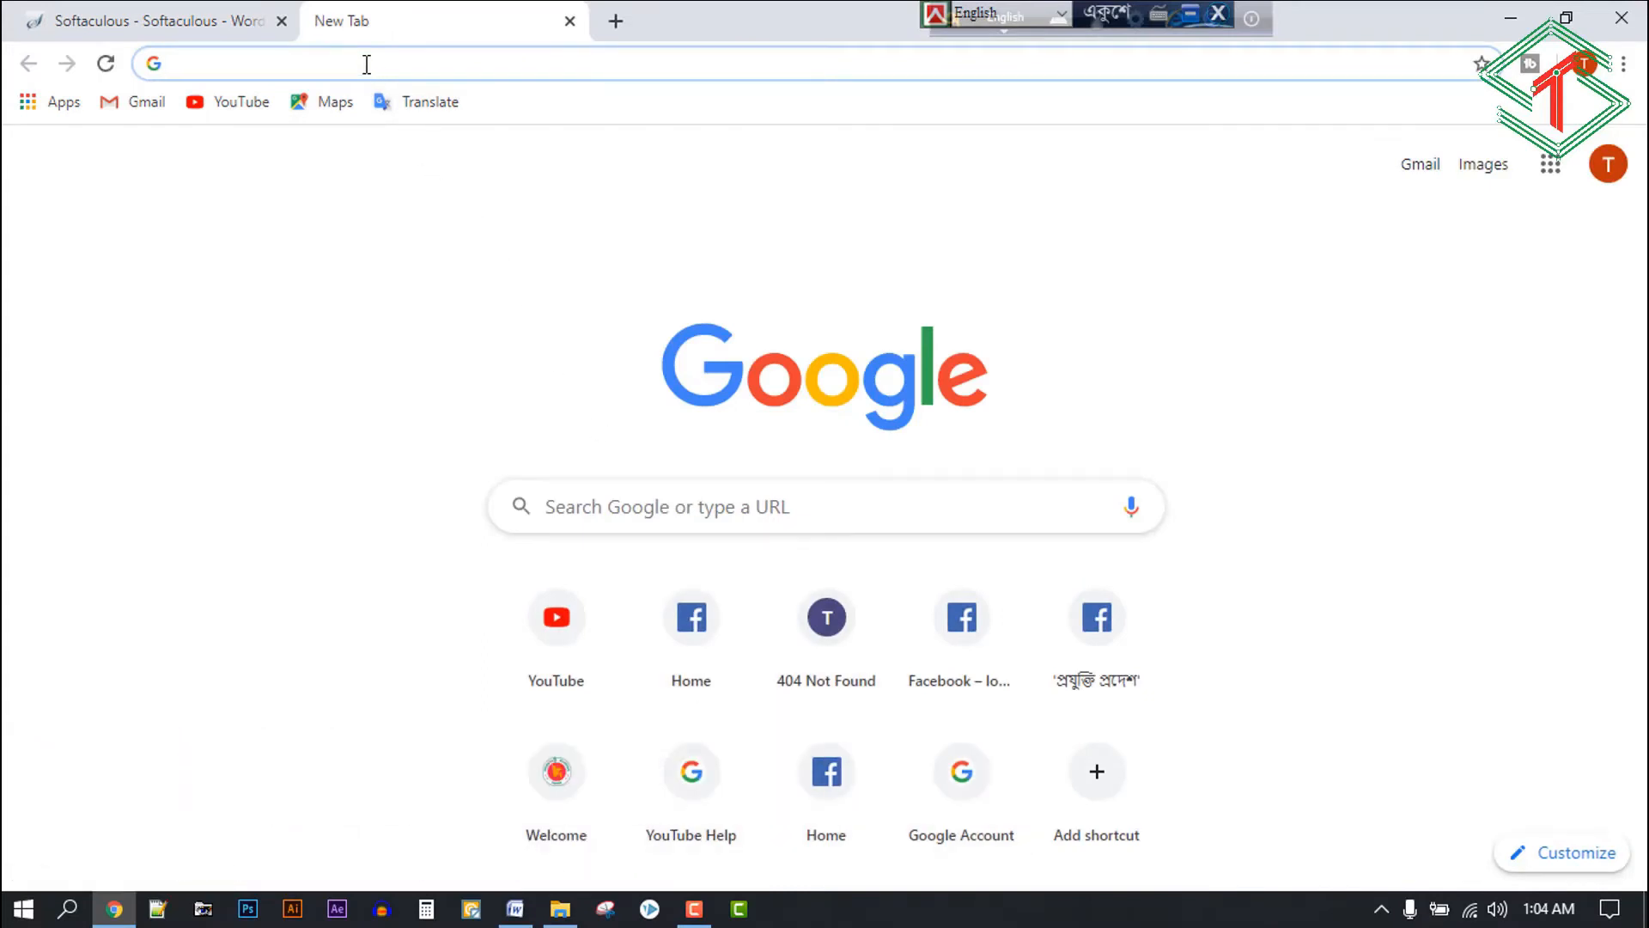
type("te")
key("Return")
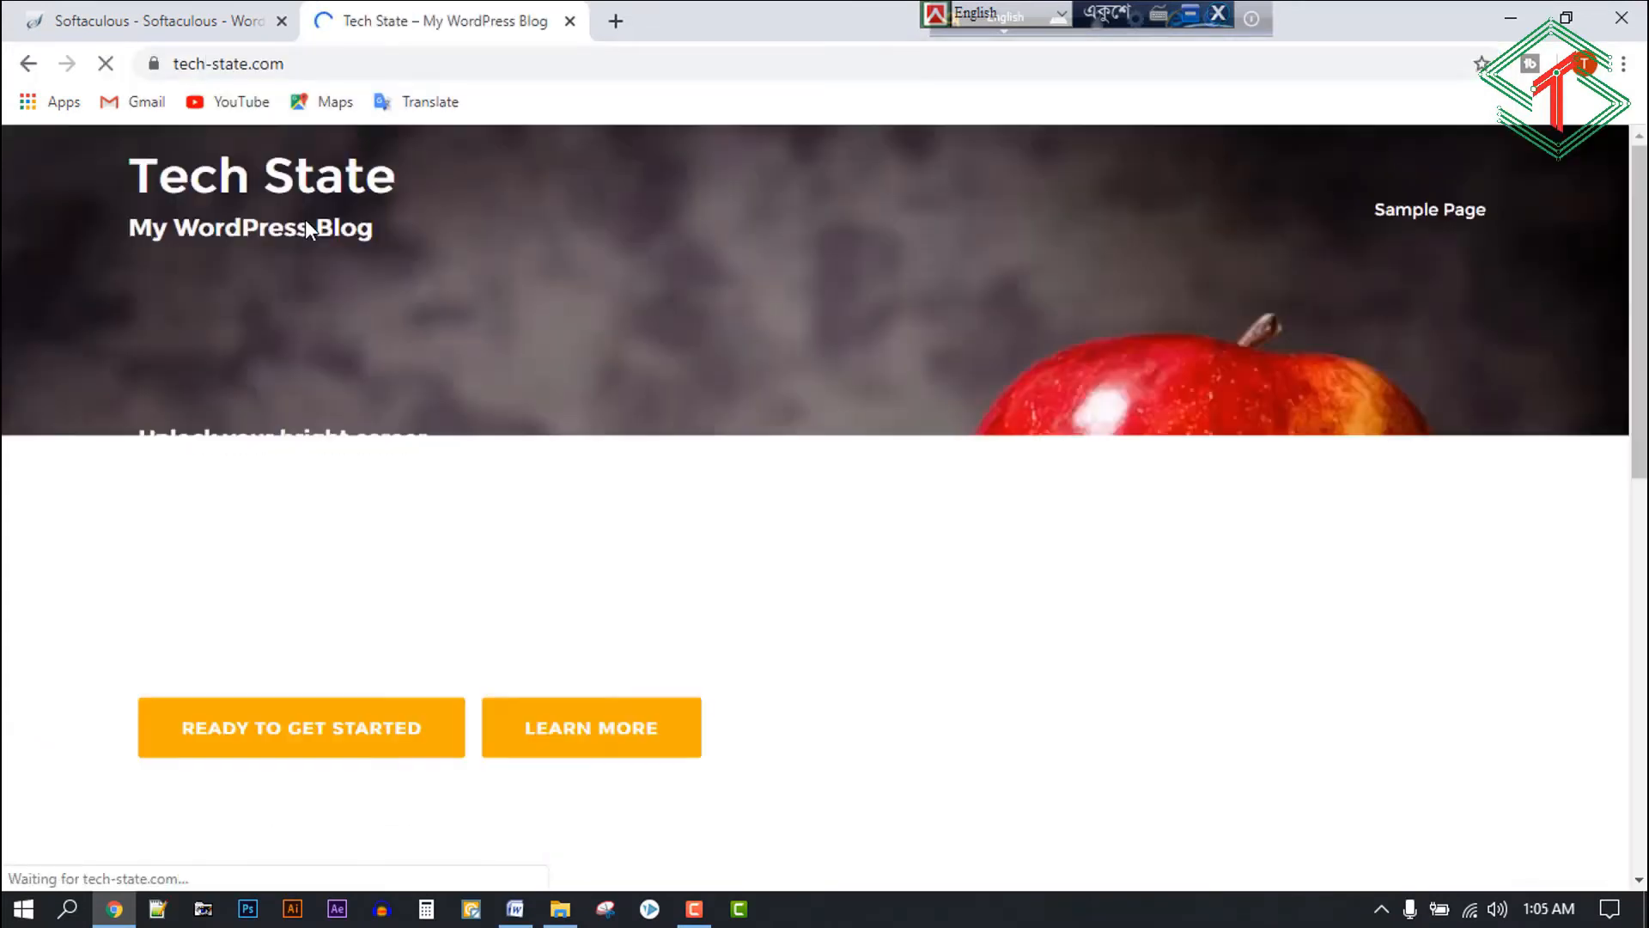
left_click(200, 24)
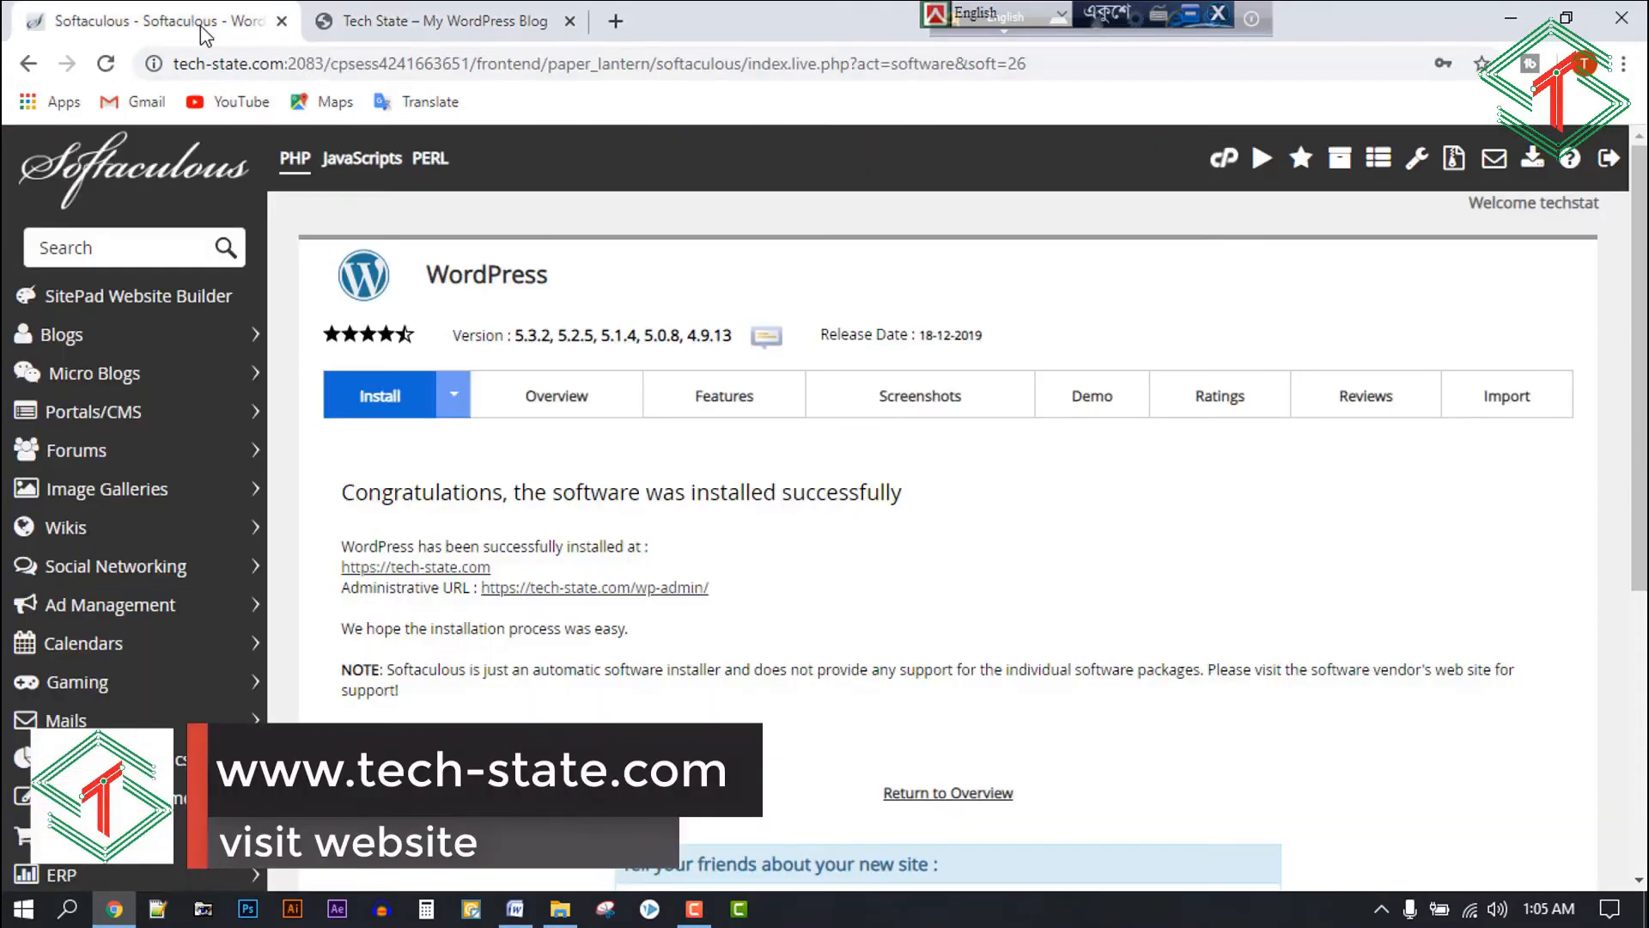
left_click(430, 21)
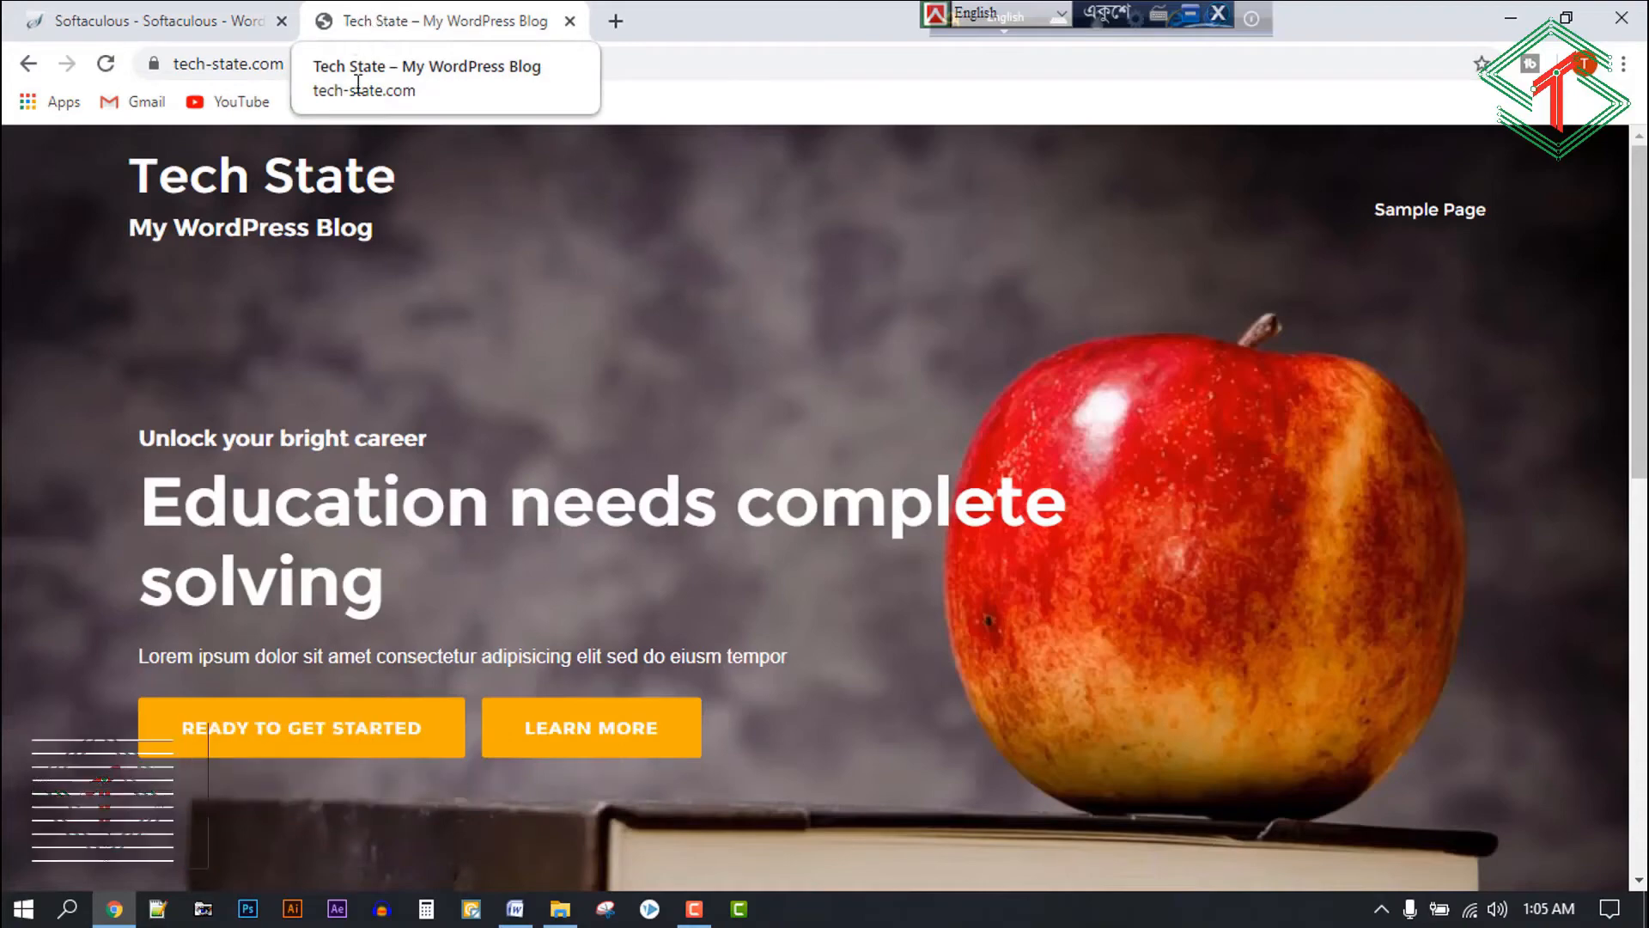
Open the public_html folder in cPanel's File Manager and examine the installed WordPress files.
left_click(219, 22)
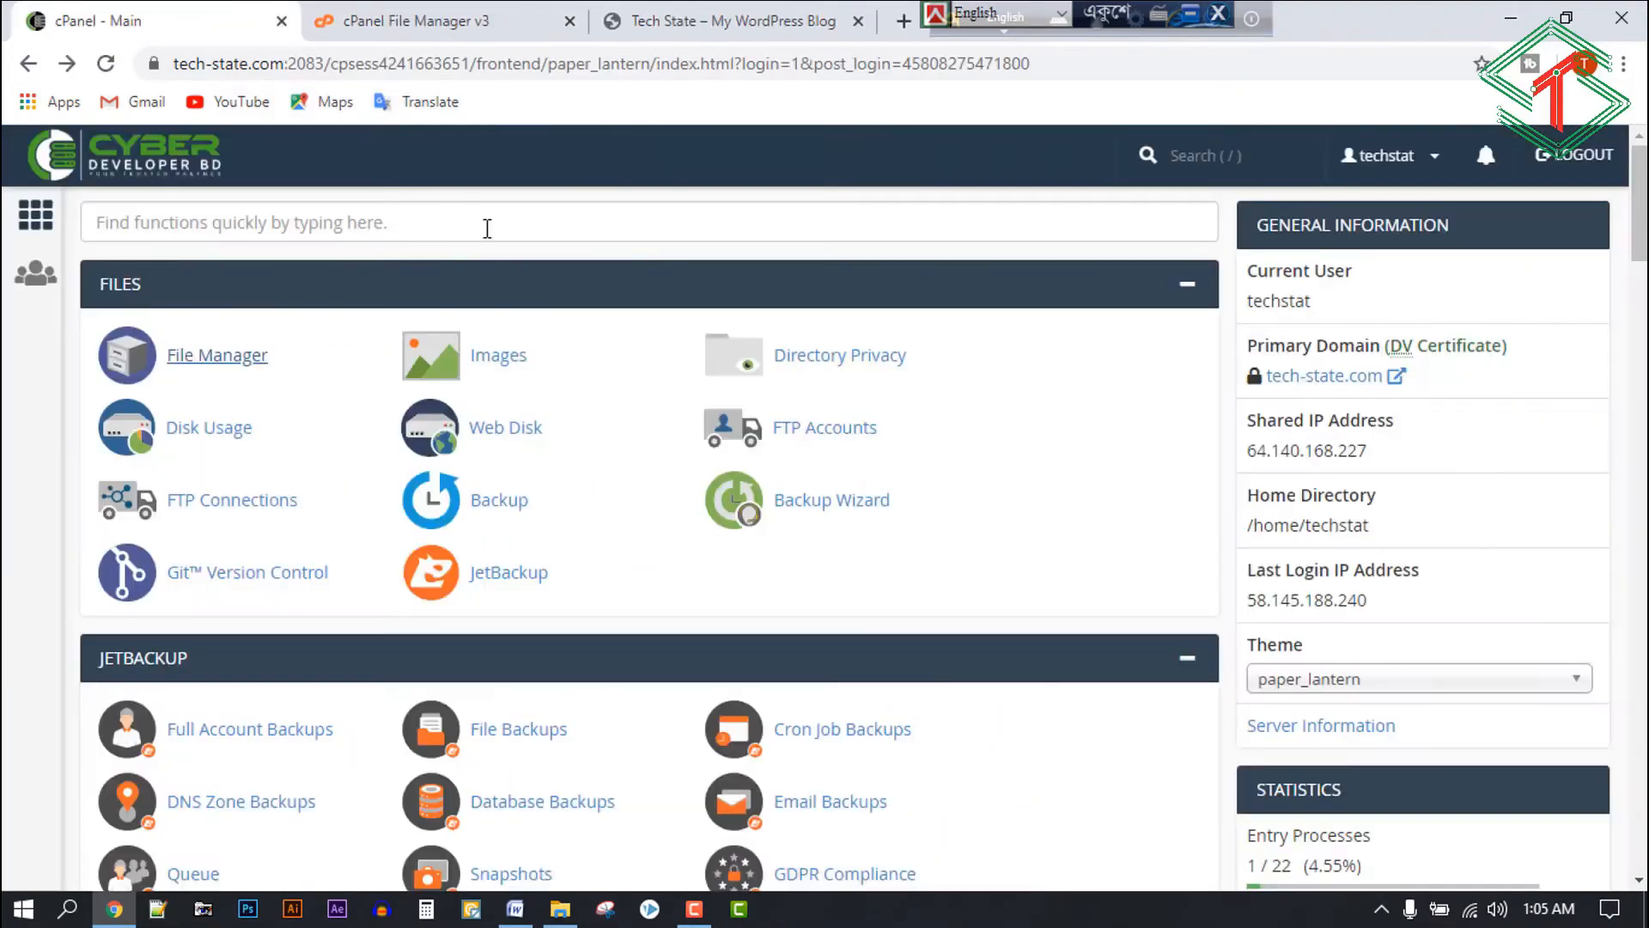
left_click(218, 348)
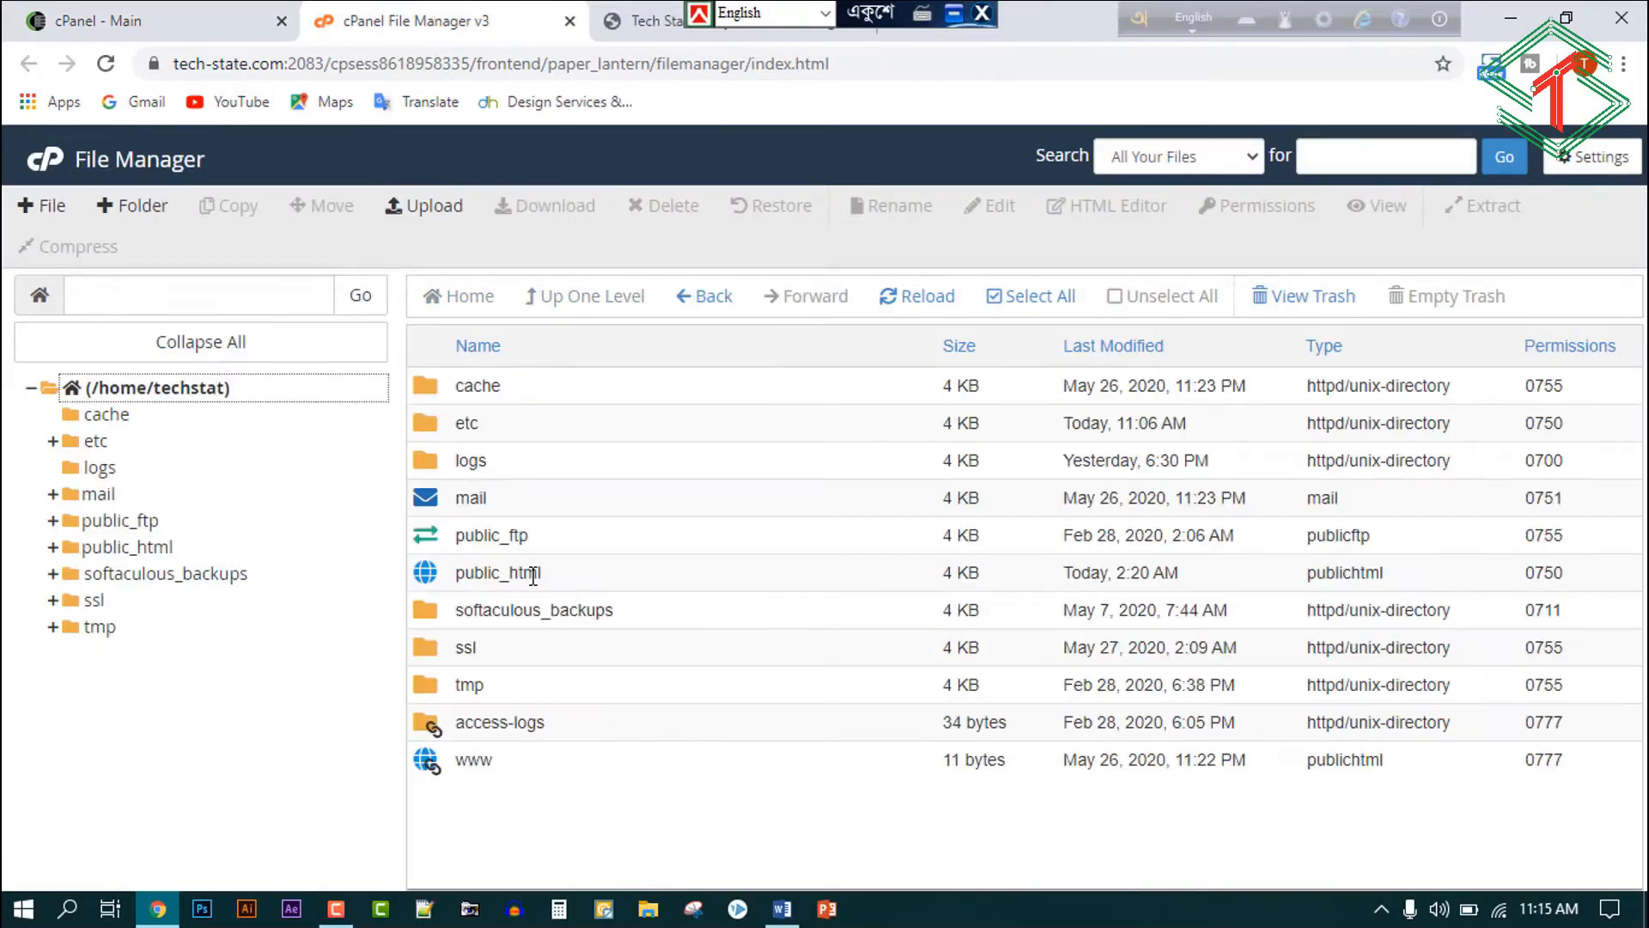
double_click(618, 575)
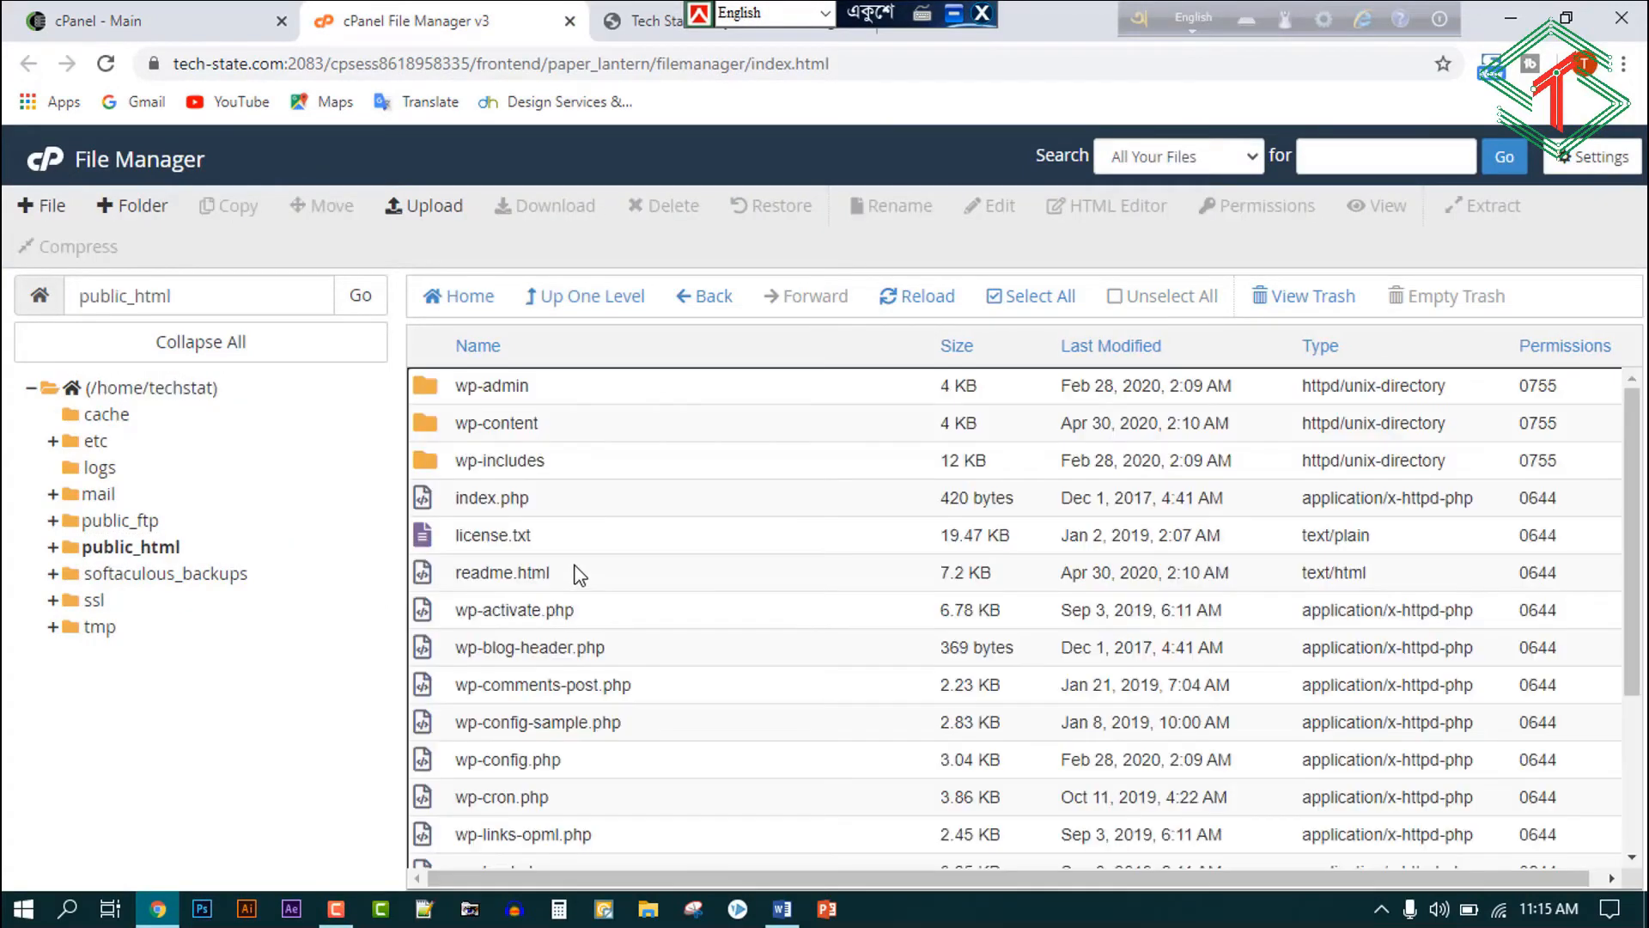
scroll(684, 512, "down", 3)
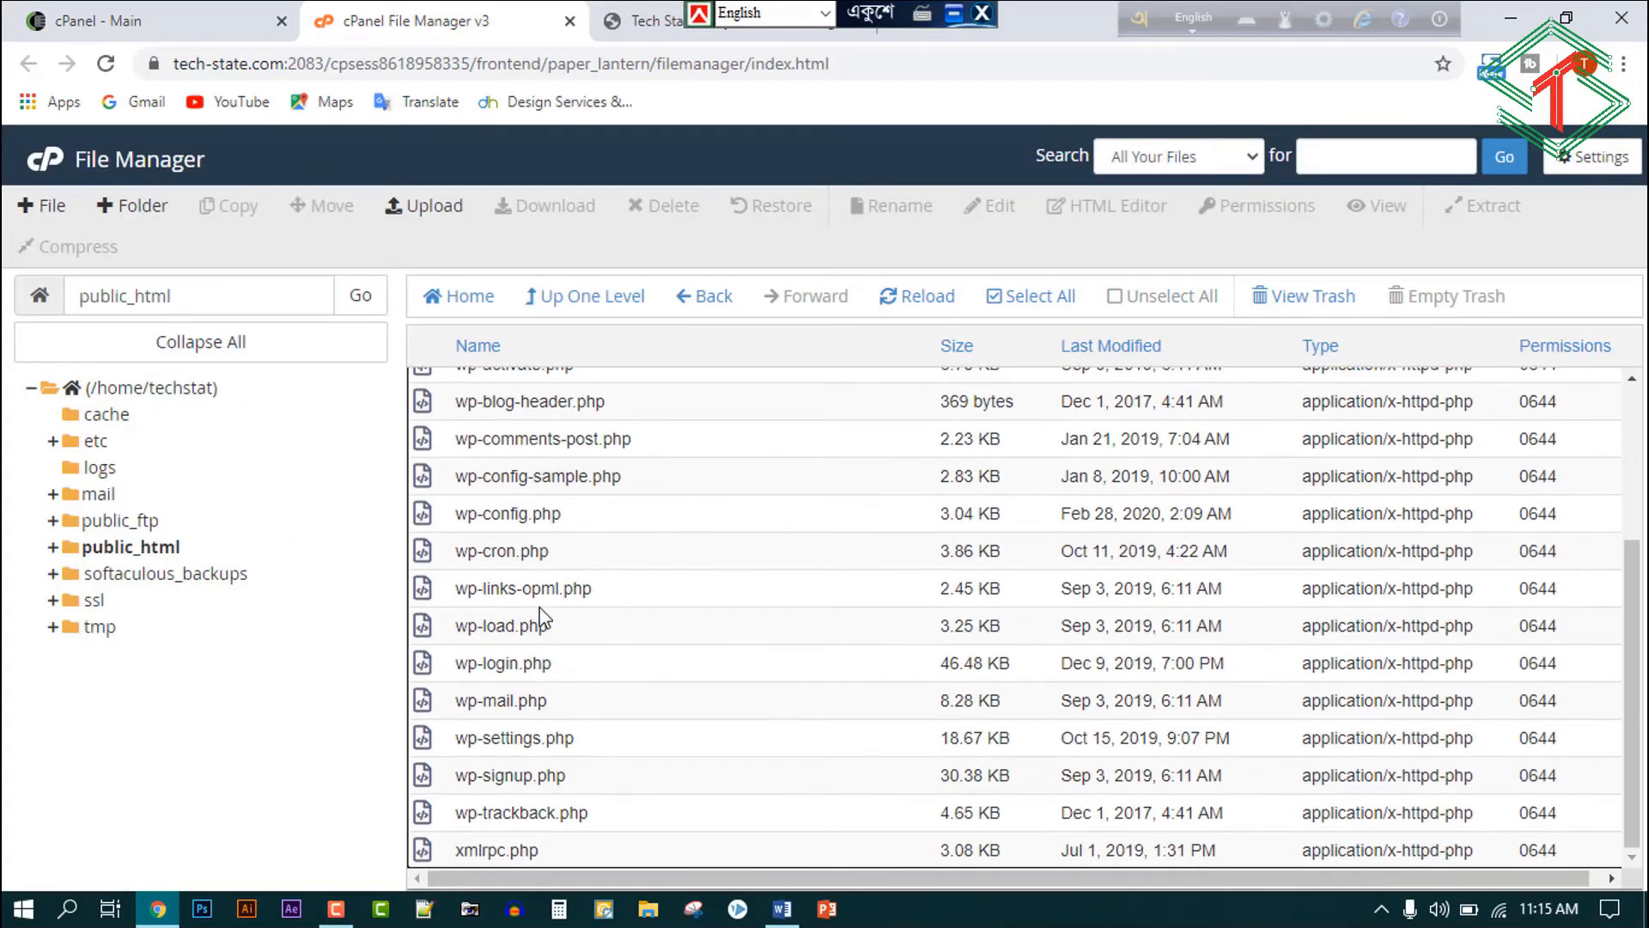
scroll(570, 766, "up", 1)
scroll(839, 666, "down", 2)
scroll(1048, 683, "up", 1)
scroll(1048, 683, "up", 1)
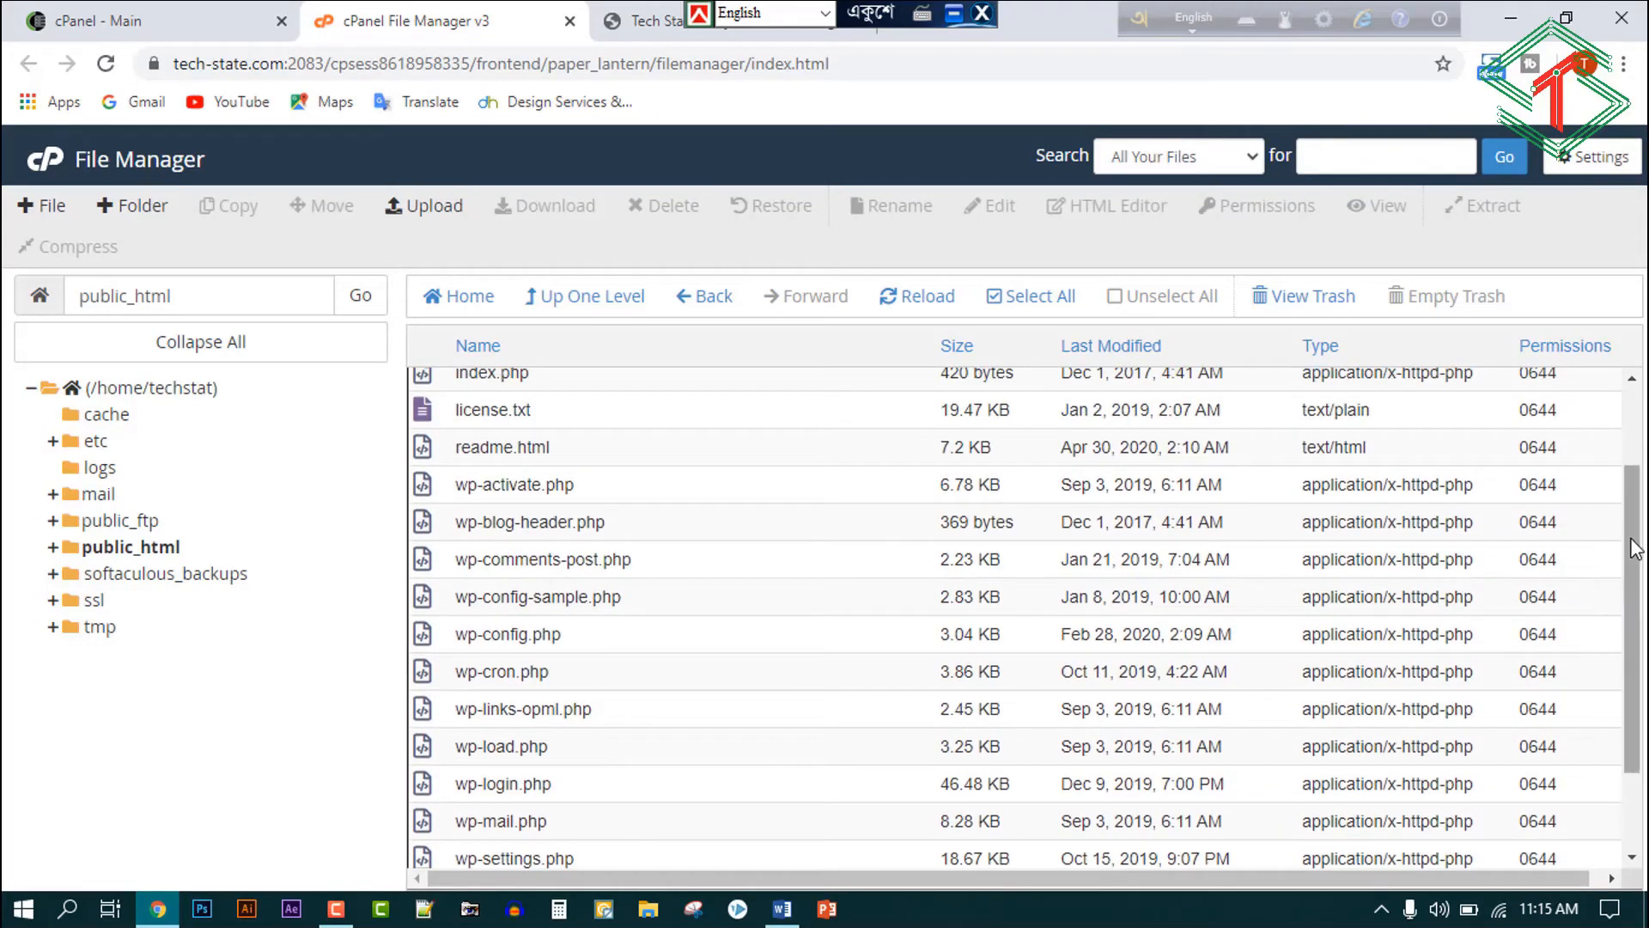
Check the remaining files in public_html and open the WordPress admin login page at tech-state.com/wp-admin.
left_click_drag(1631, 560, 1618, 530)
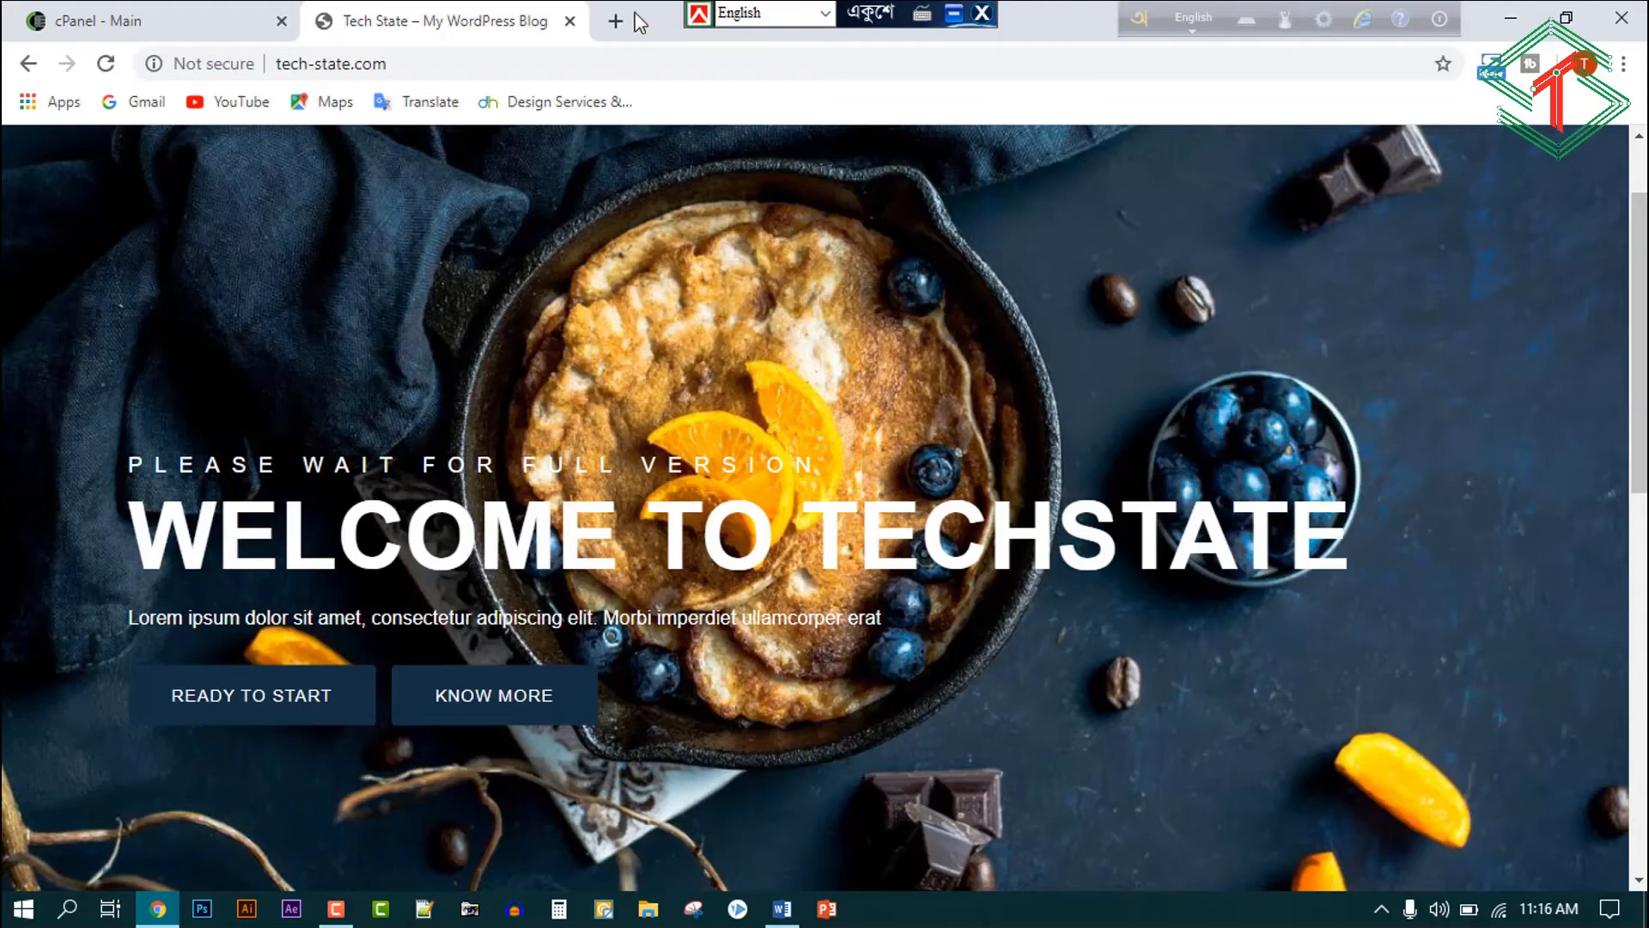
left_click(413, 63)
left_click(411, 66)
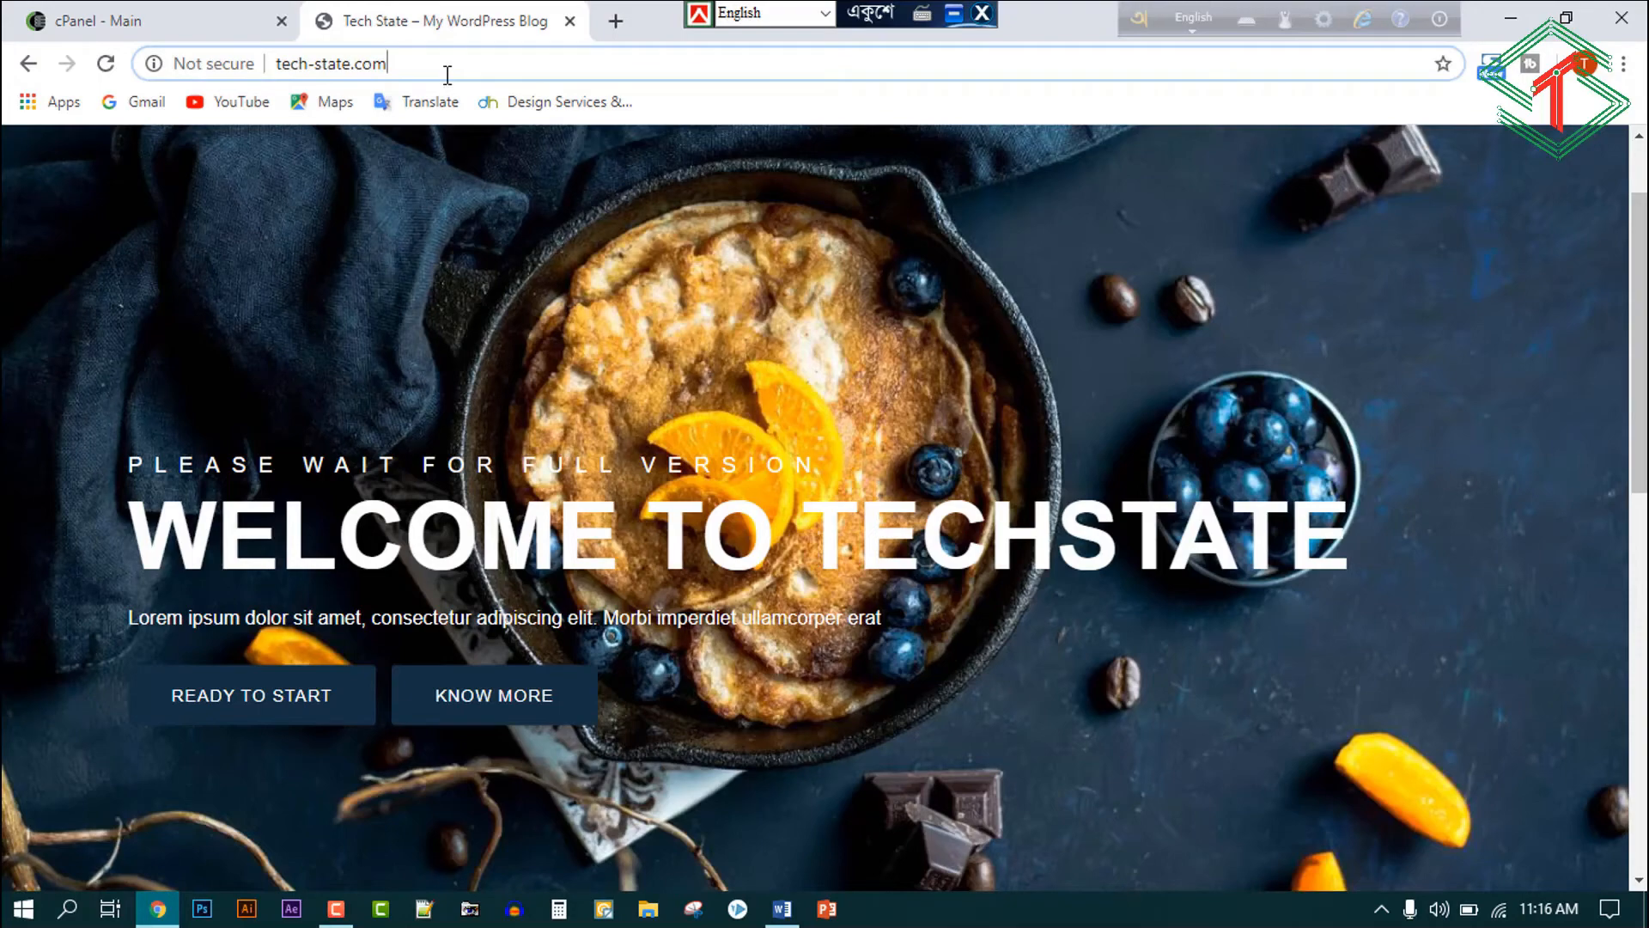
type("/")
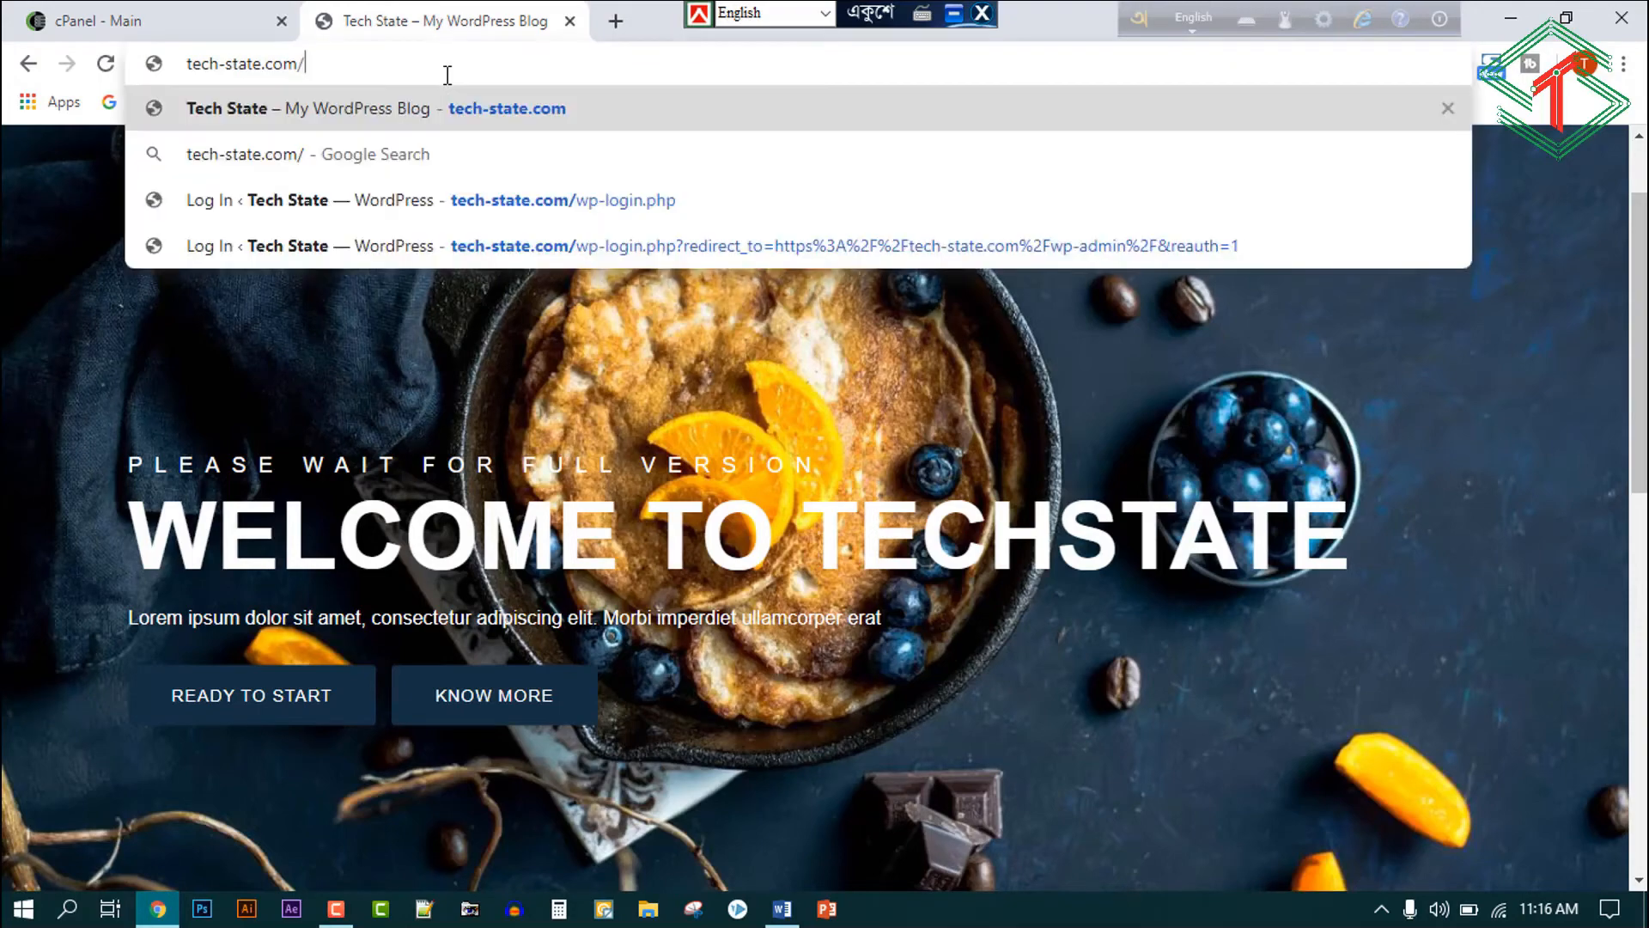
type("wp-")
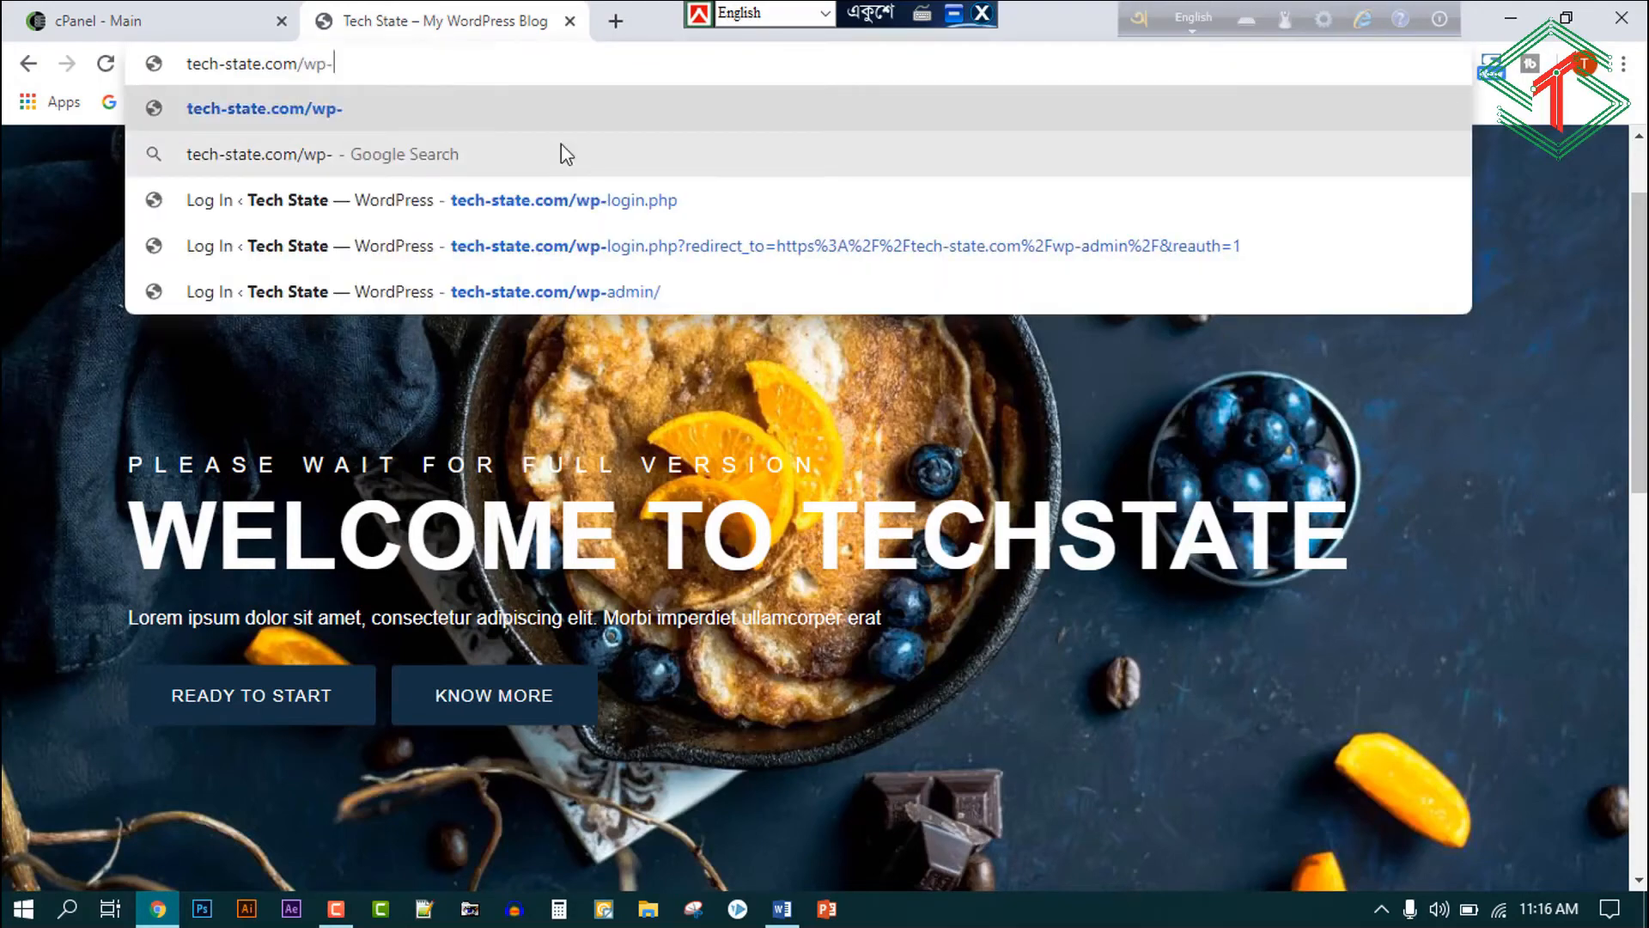
type("admin")
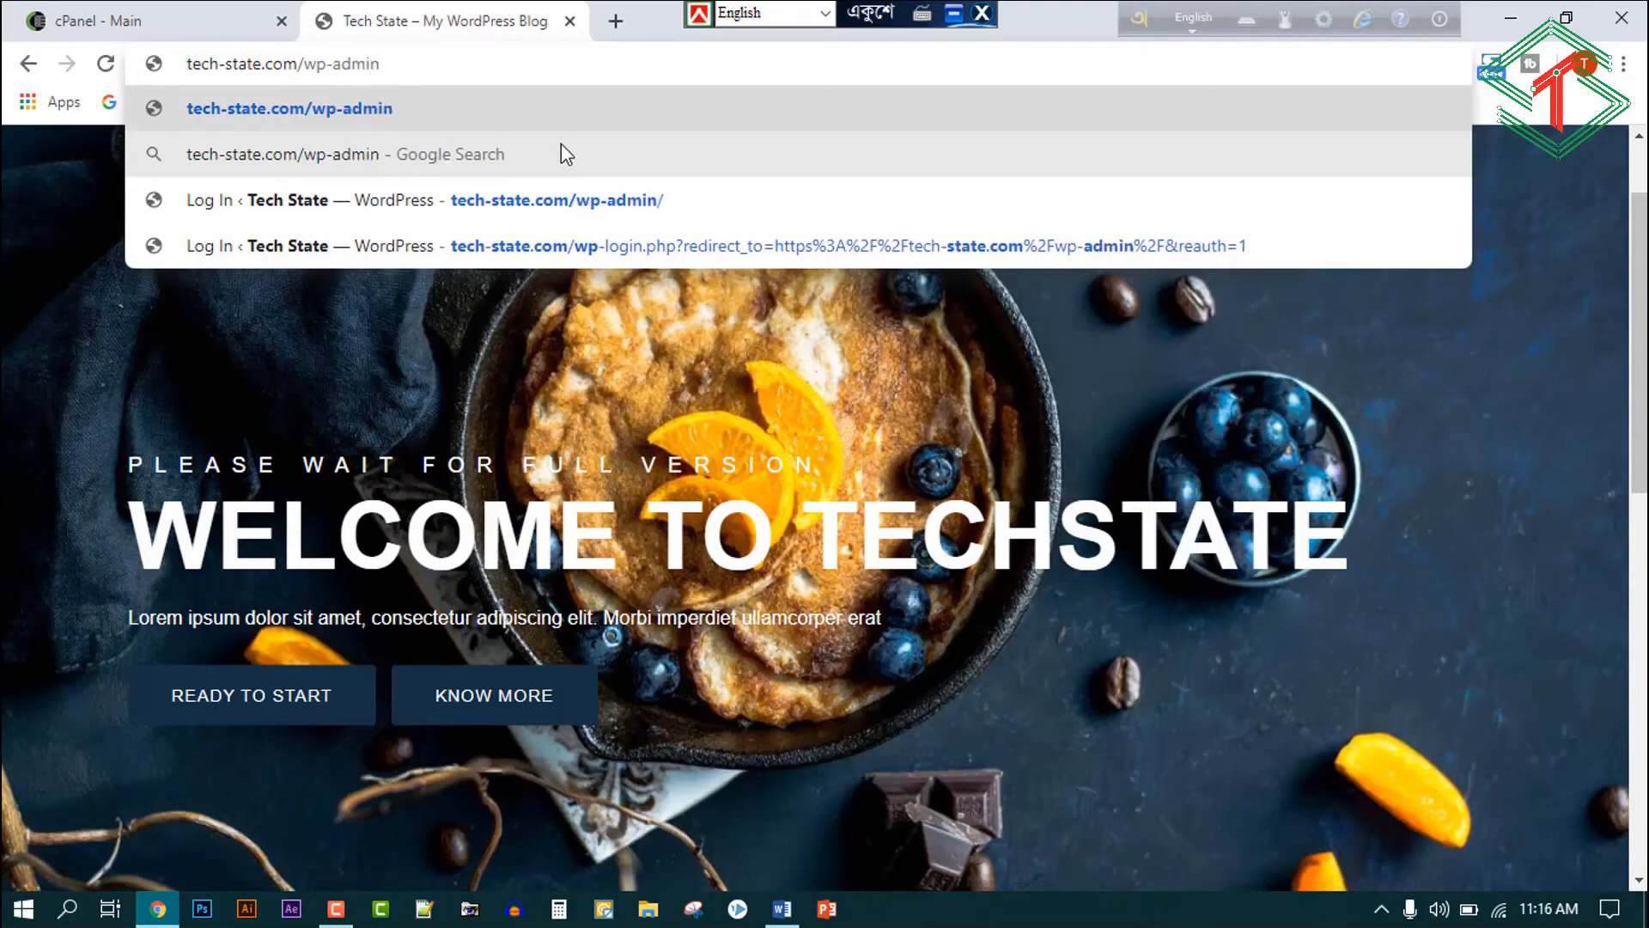
key("Return")
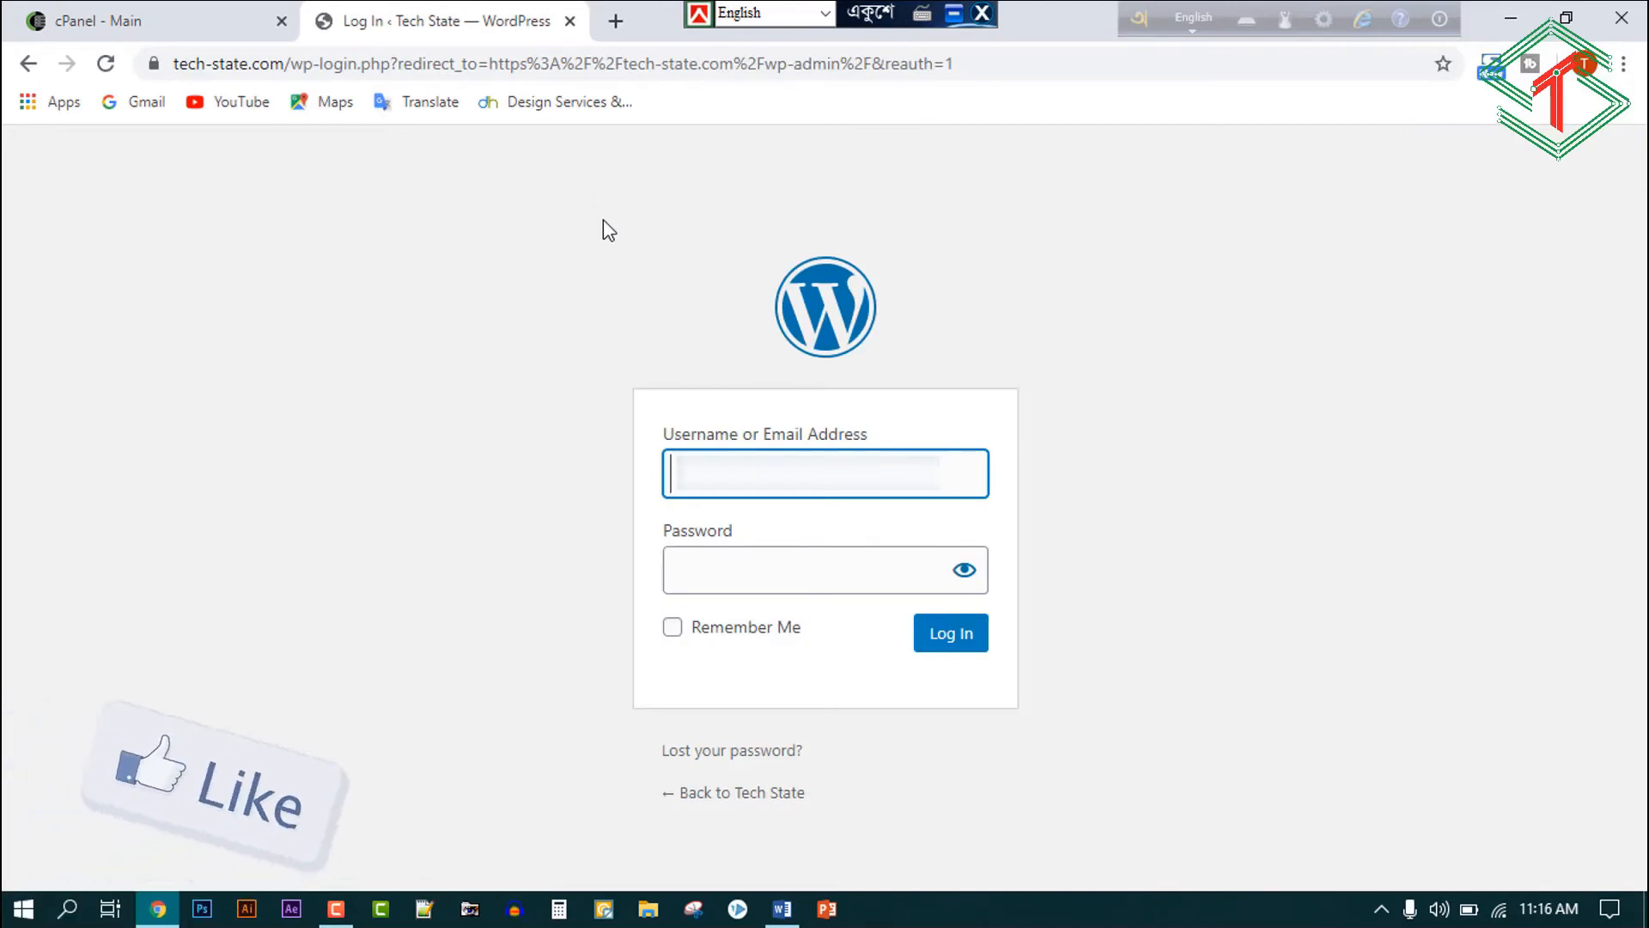
Enter the username or email address and the account password, and log in to the WordPress dashboard.
left_click(773, 497)
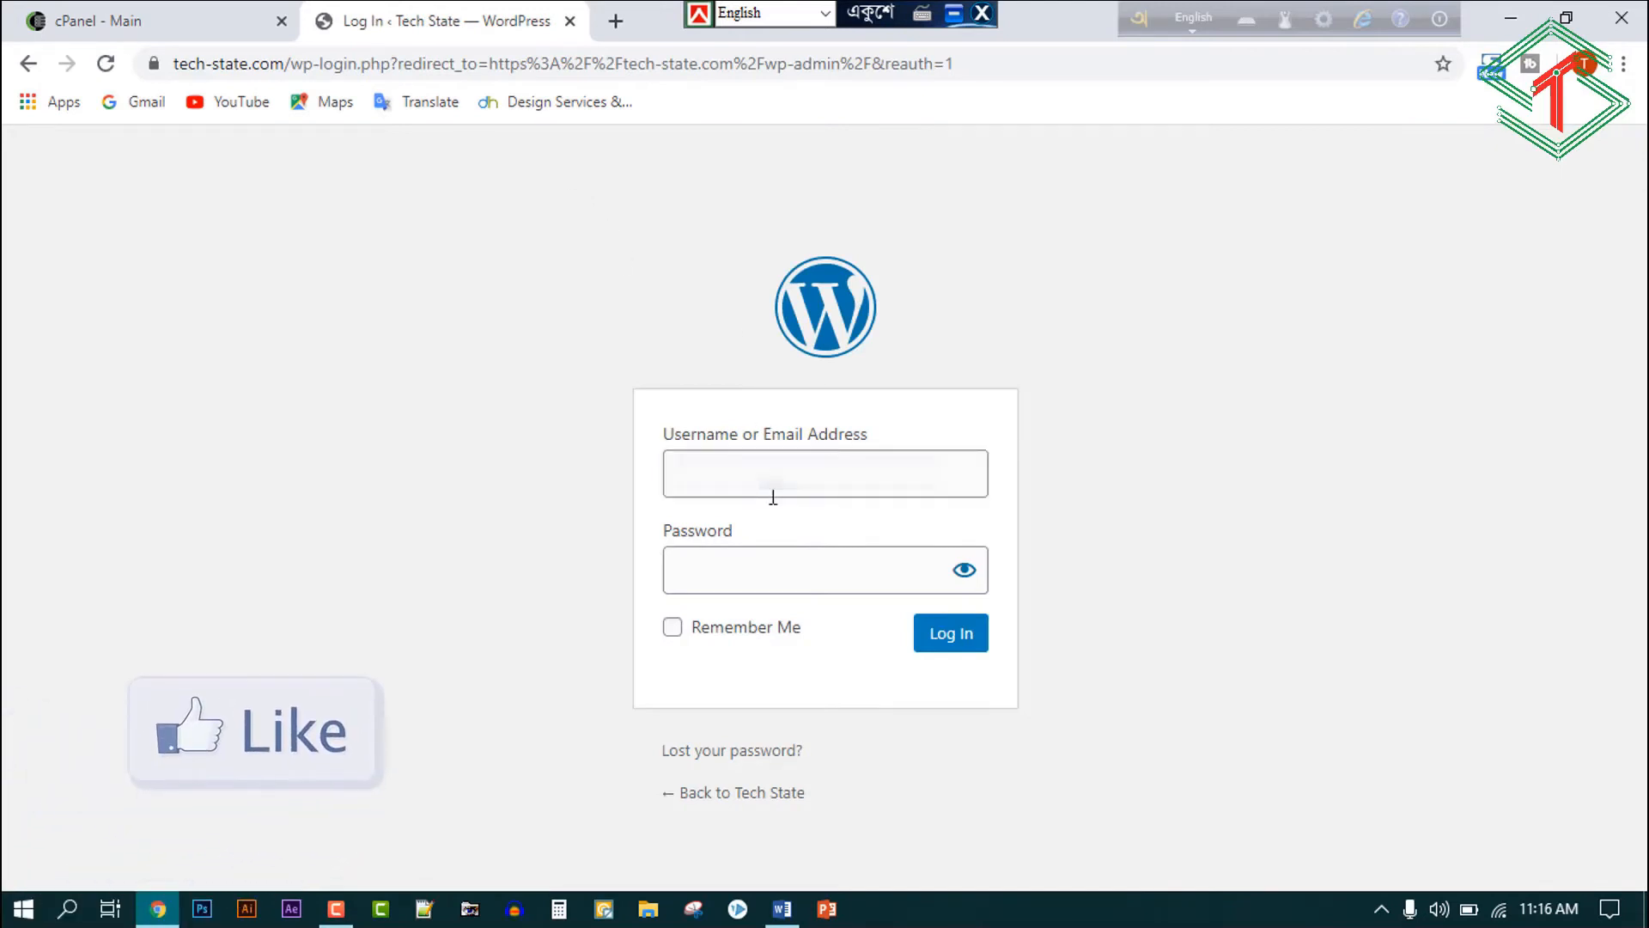
left_click(773, 497)
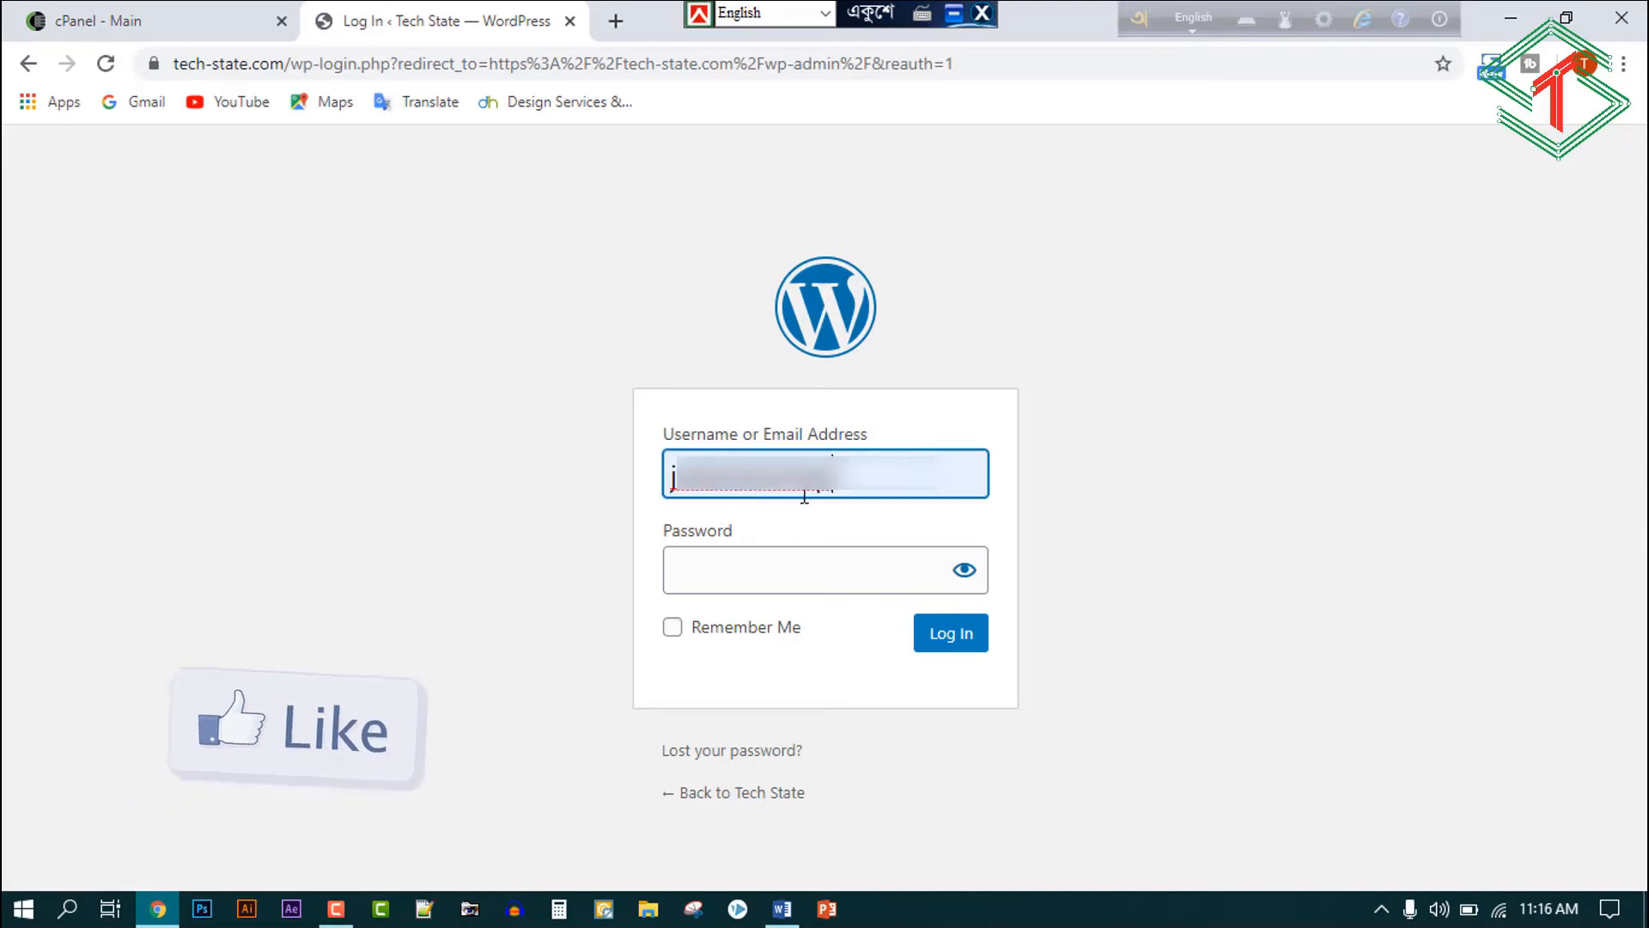
left_click(952, 636)
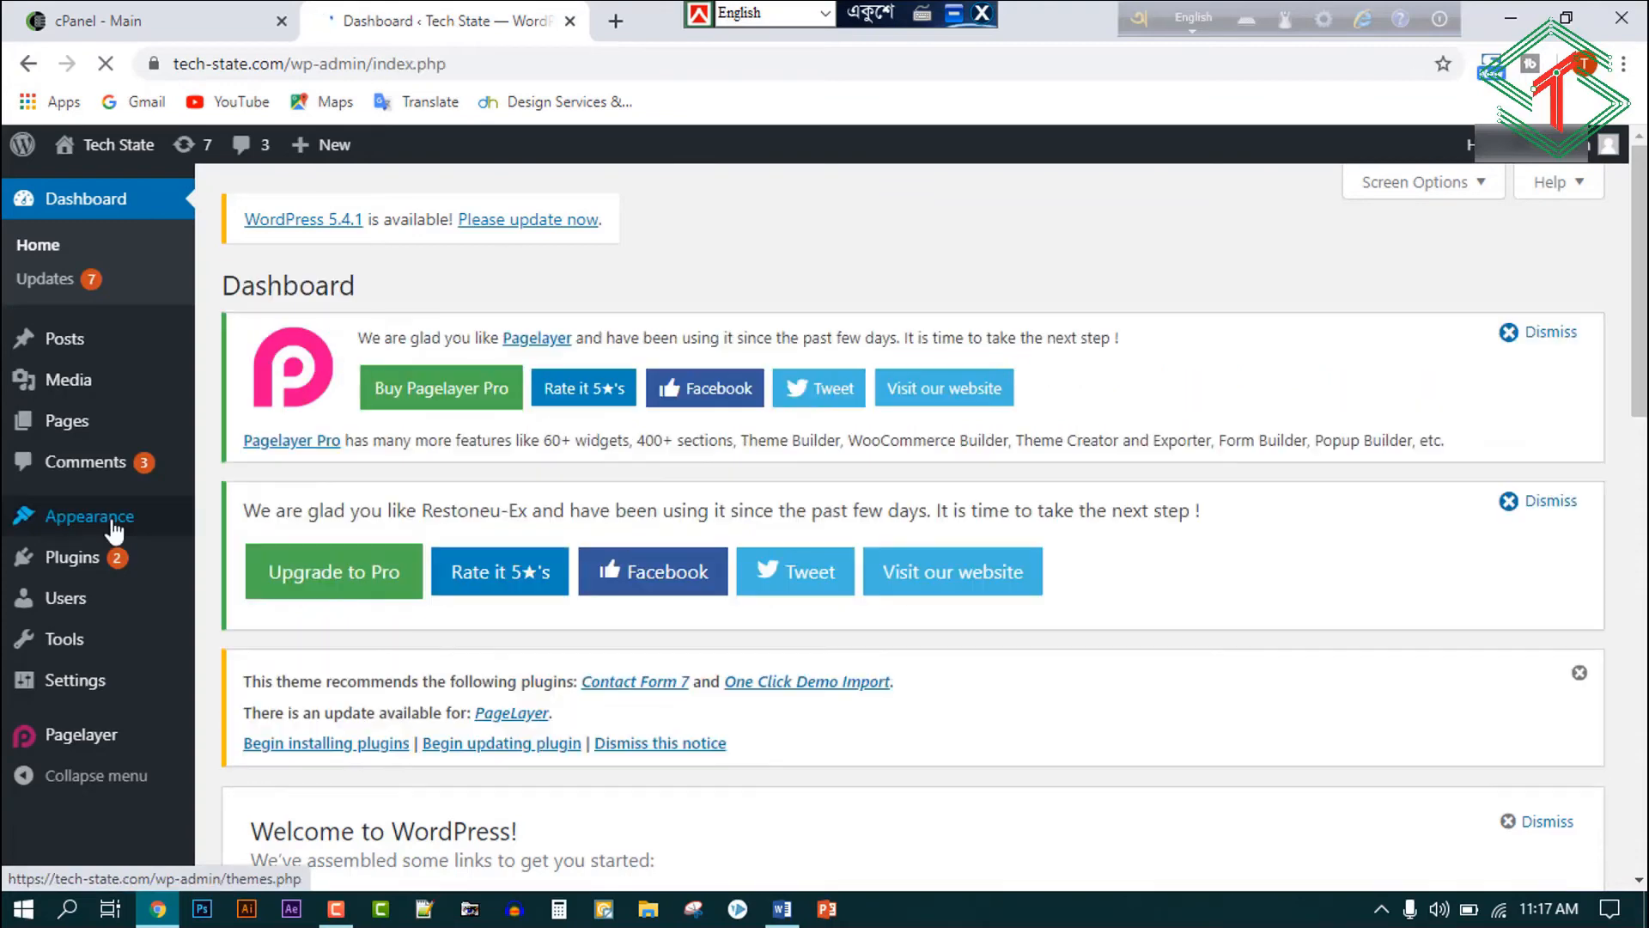
Open the Themes page under Appearance and look through the installed themes and the Add New Theme option.
mouse_move(78, 520)
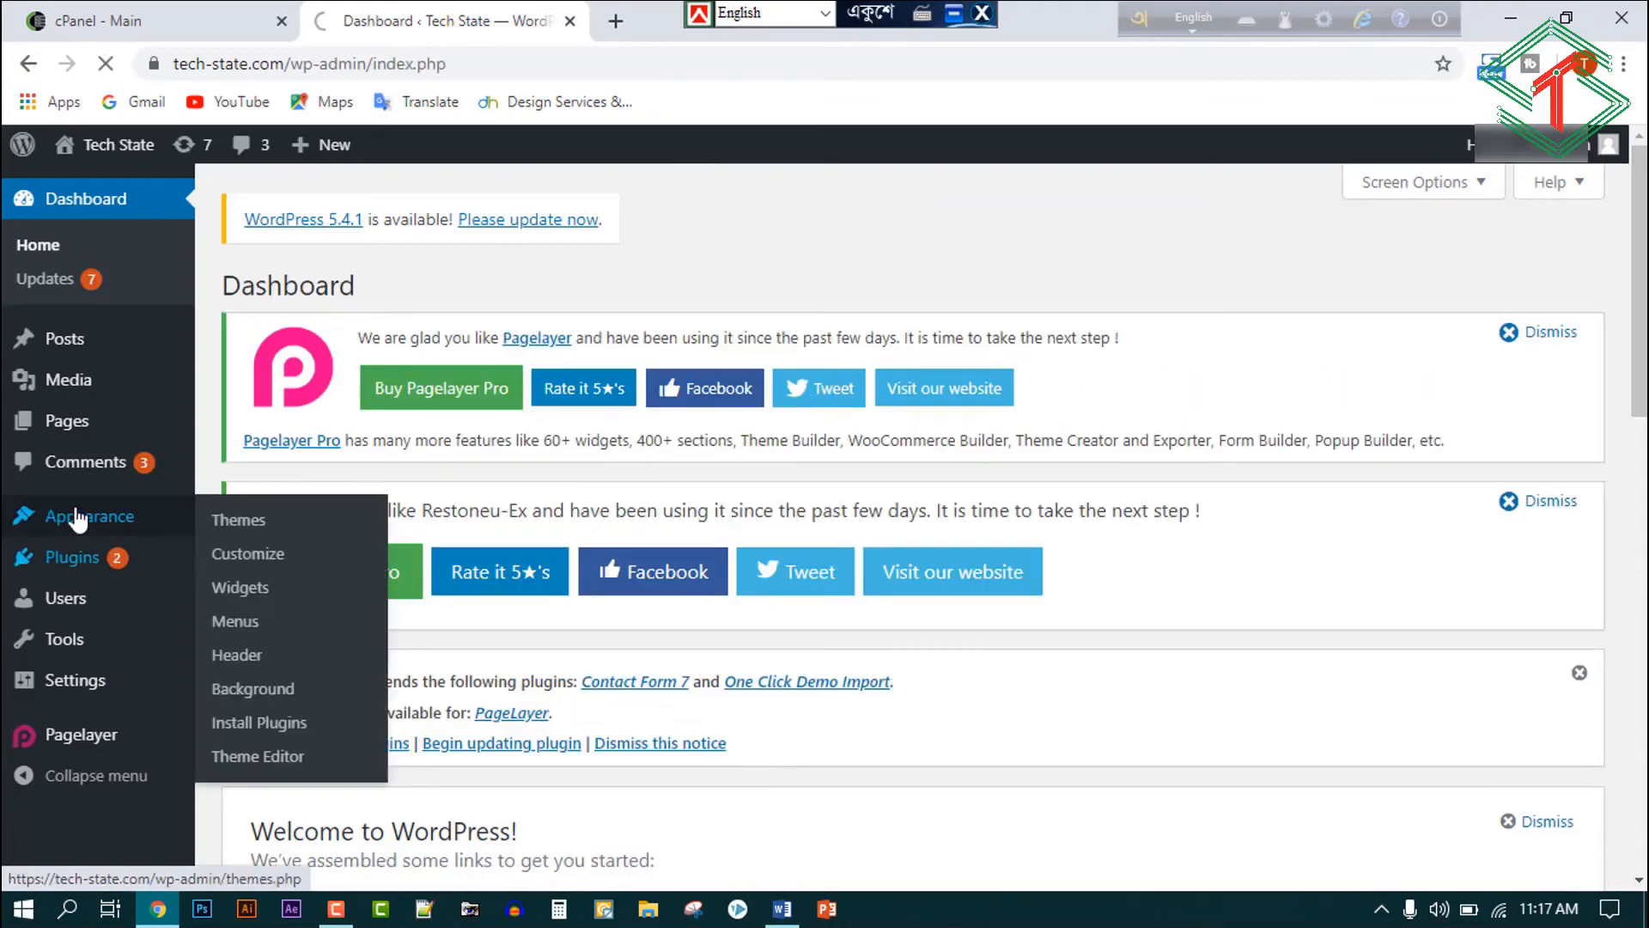
left_click(239, 519)
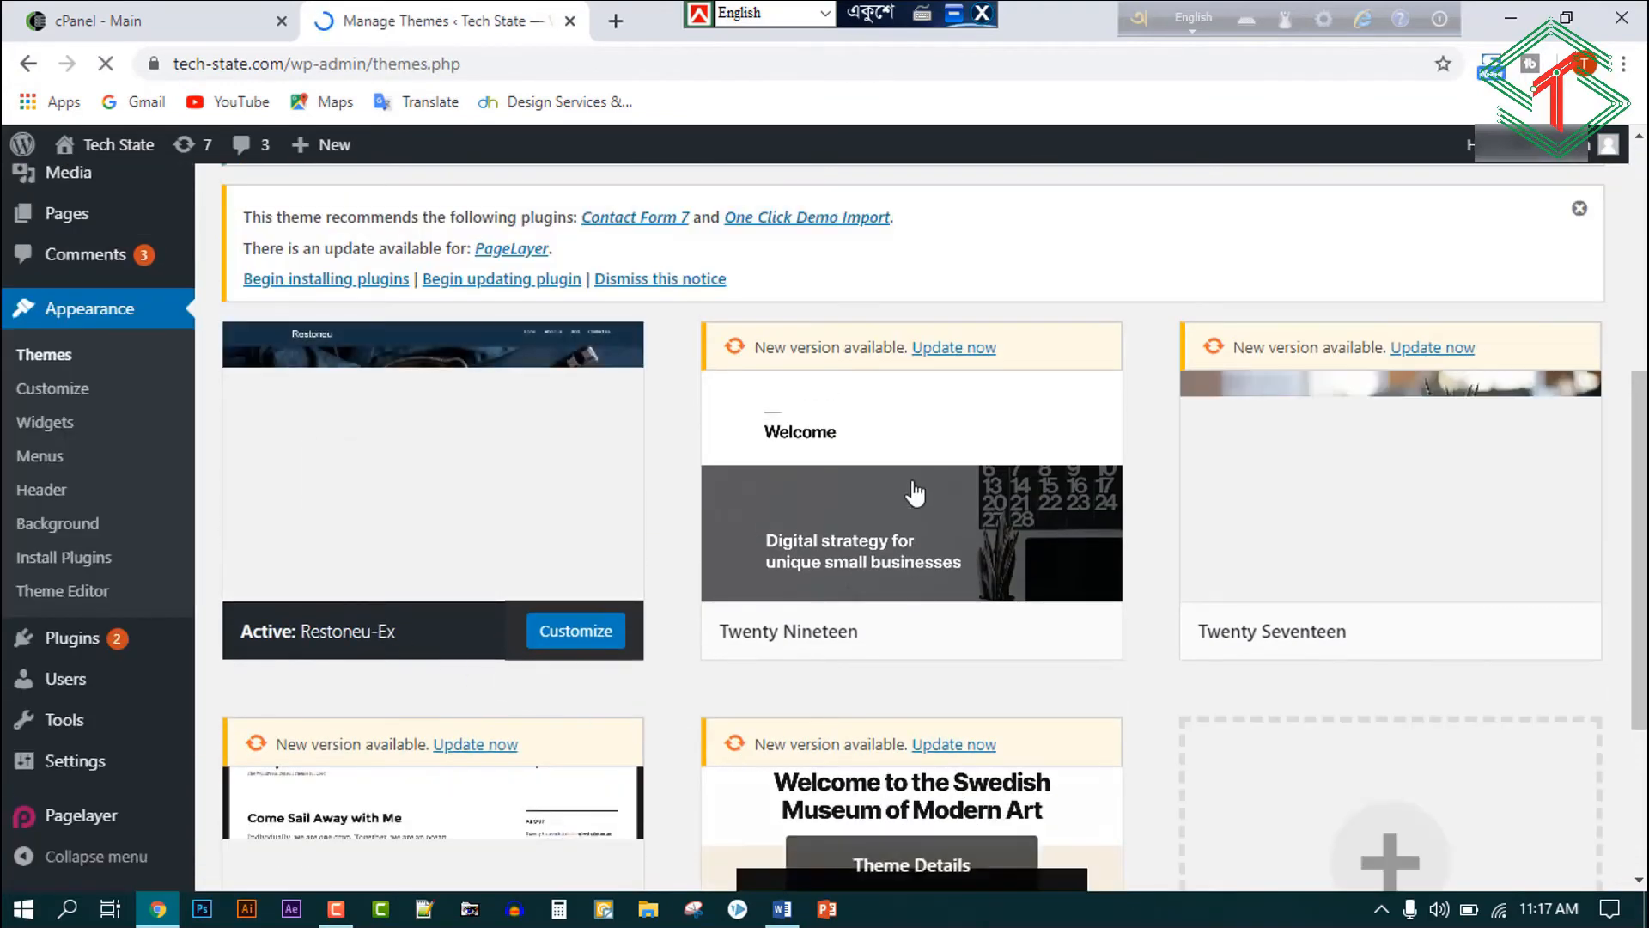
mouse_move(993, 642)
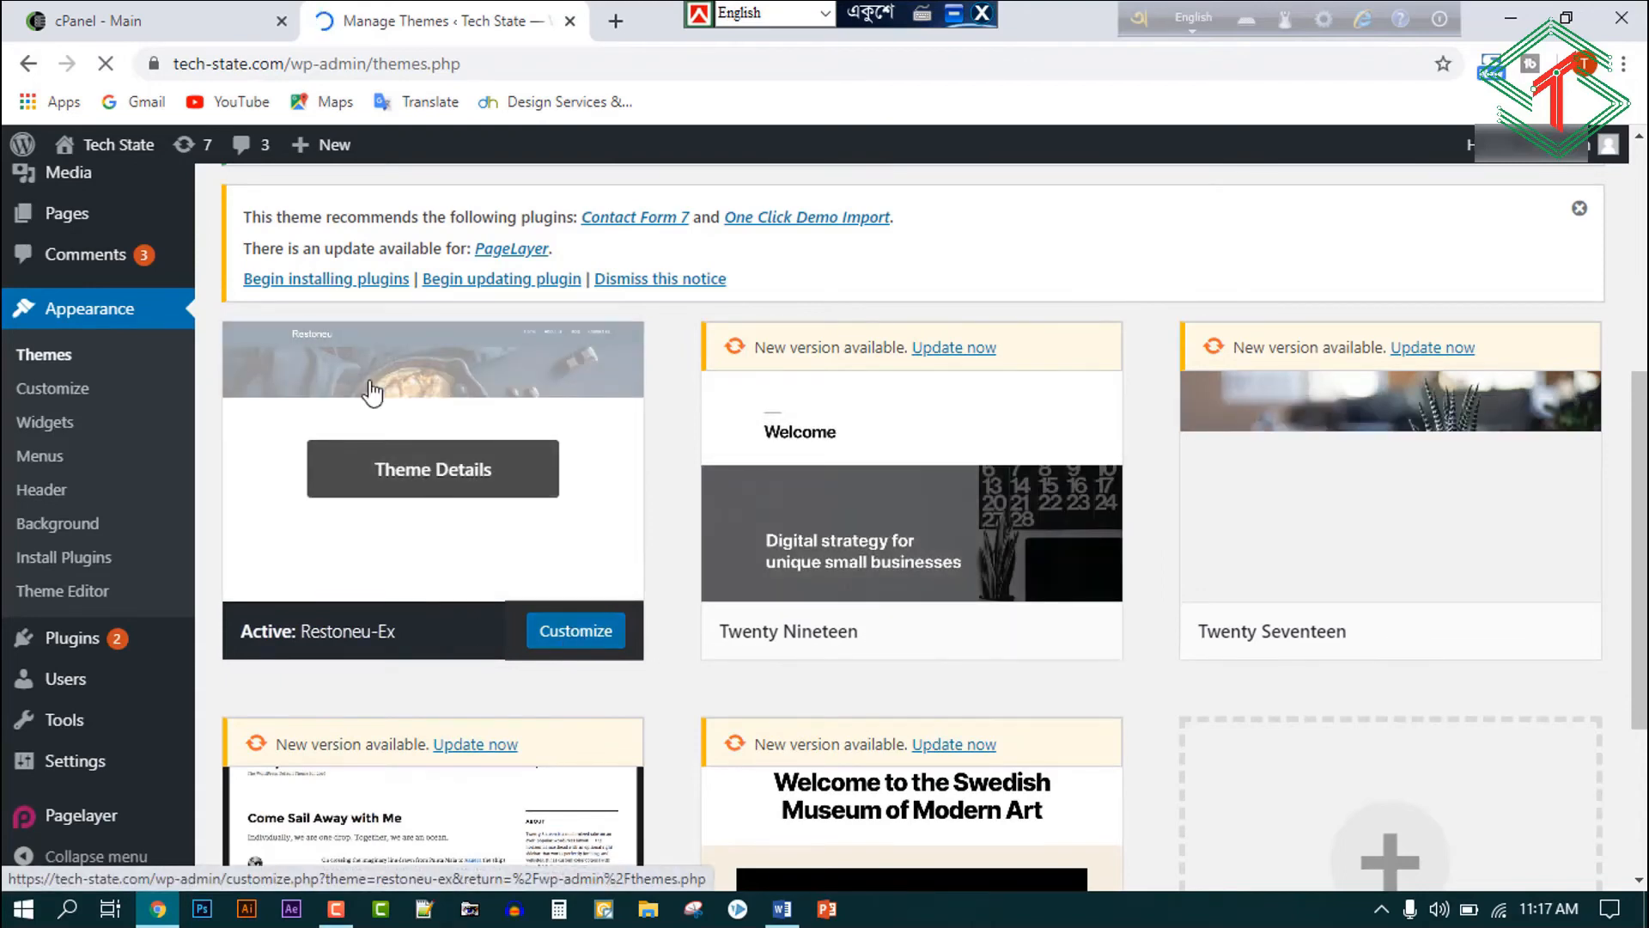
mouse_move(941, 648)
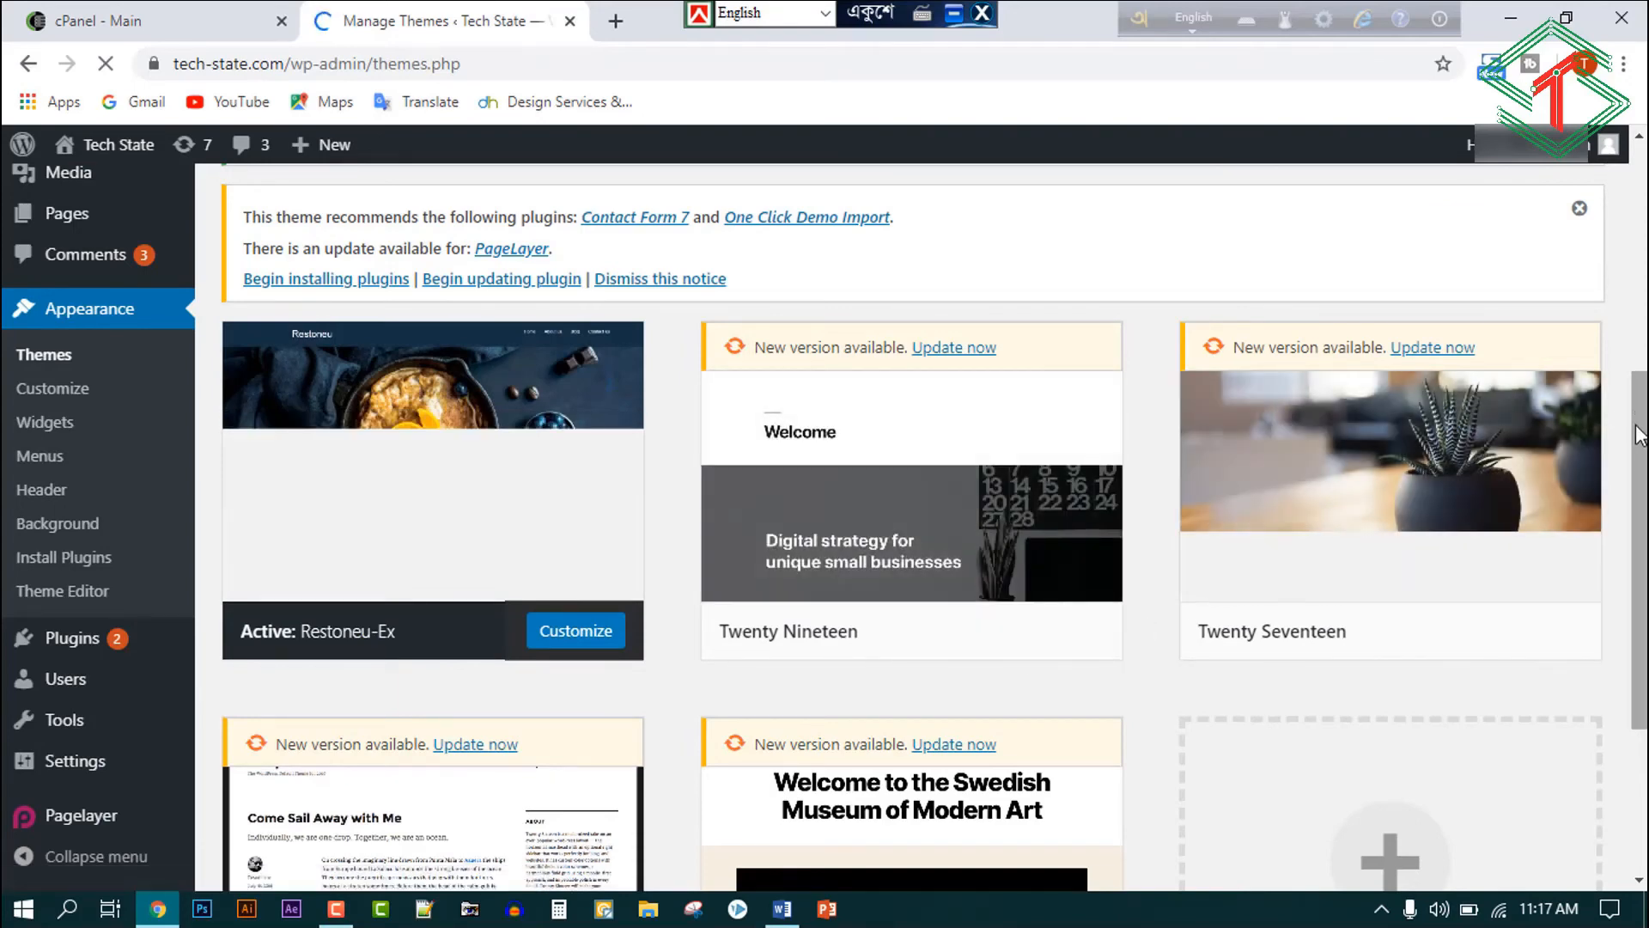
scroll(1638, 425, "down", 2)
left_click_drag(1640, 521, 1640, 564)
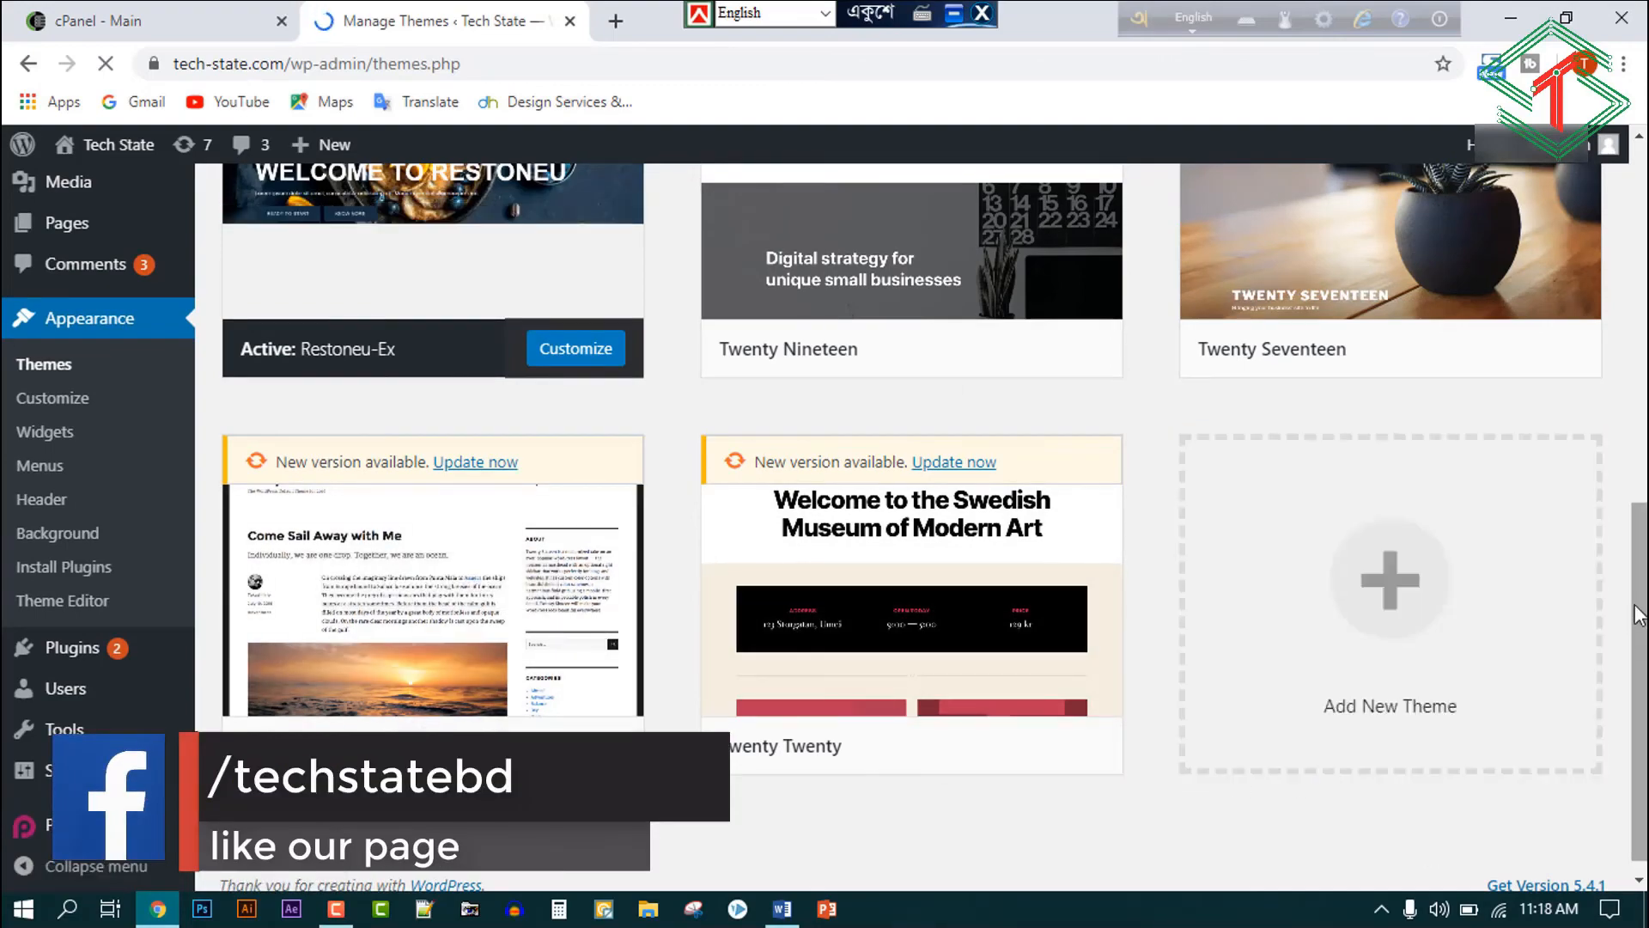
left_click_drag(1641, 615, 1641, 406)
scroll(98, 735, "up", 1)
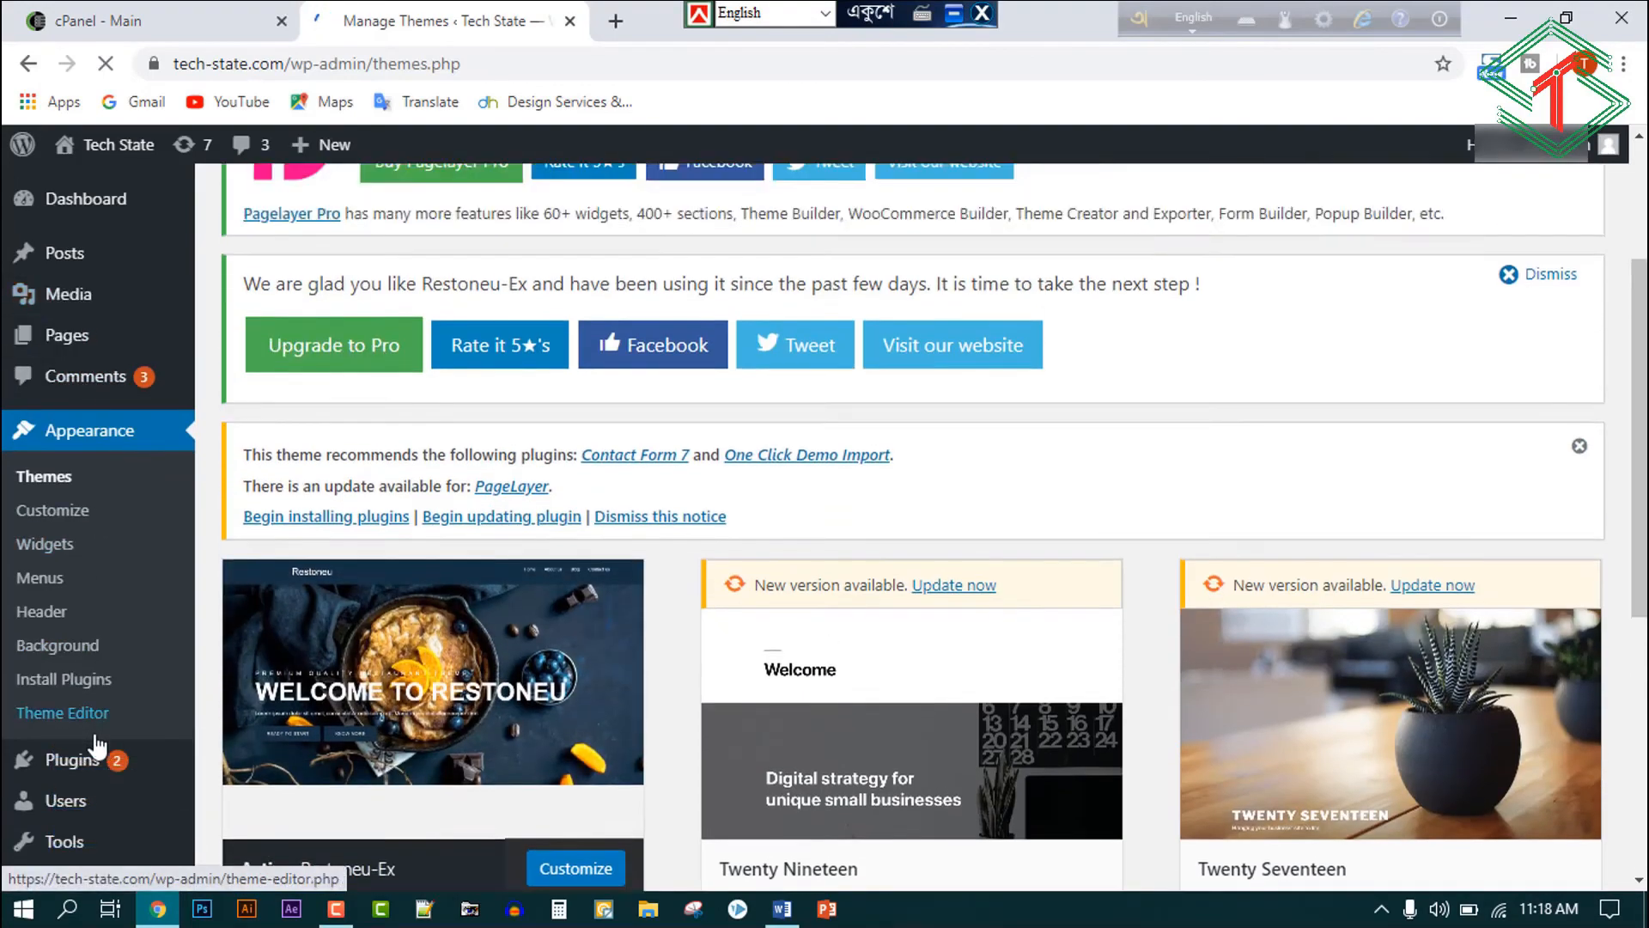
scroll(97, 735, "down", 1)
scroll(1322, 601, "up", 1)
scroll(1461, 515, "down", 5)
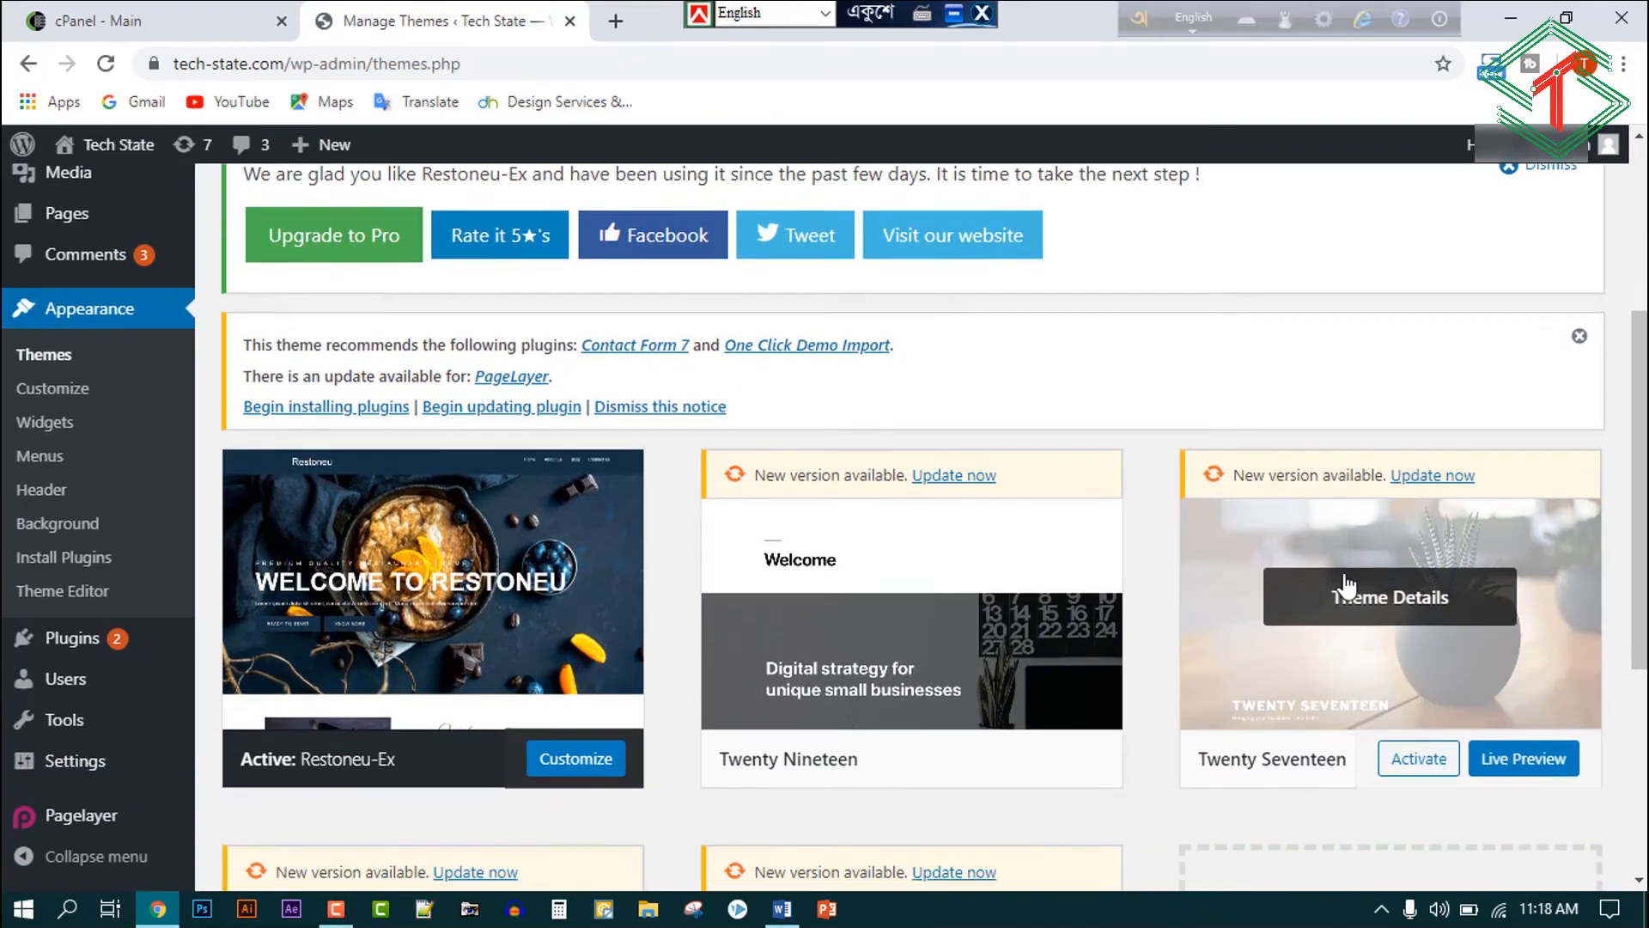
scroll(1434, 720, "down", 1)
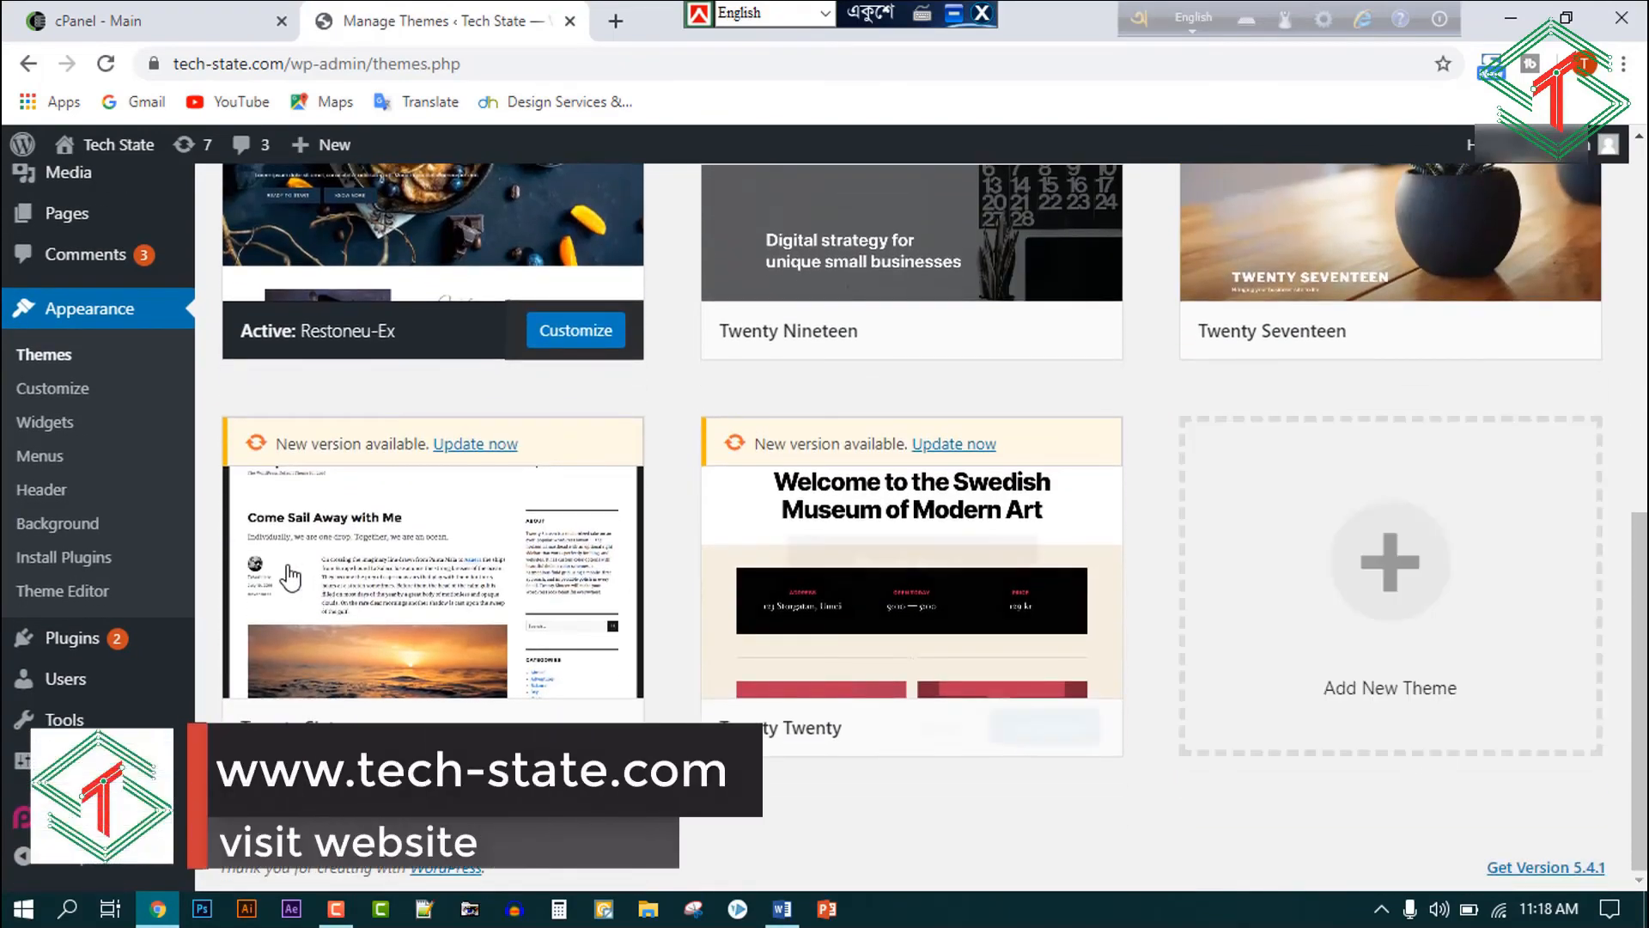
Examine the WordPress admin sections, from Posts and Comments through the Appearance options to Users, Tools and Settings.
scroll(86, 361, "up", 4)
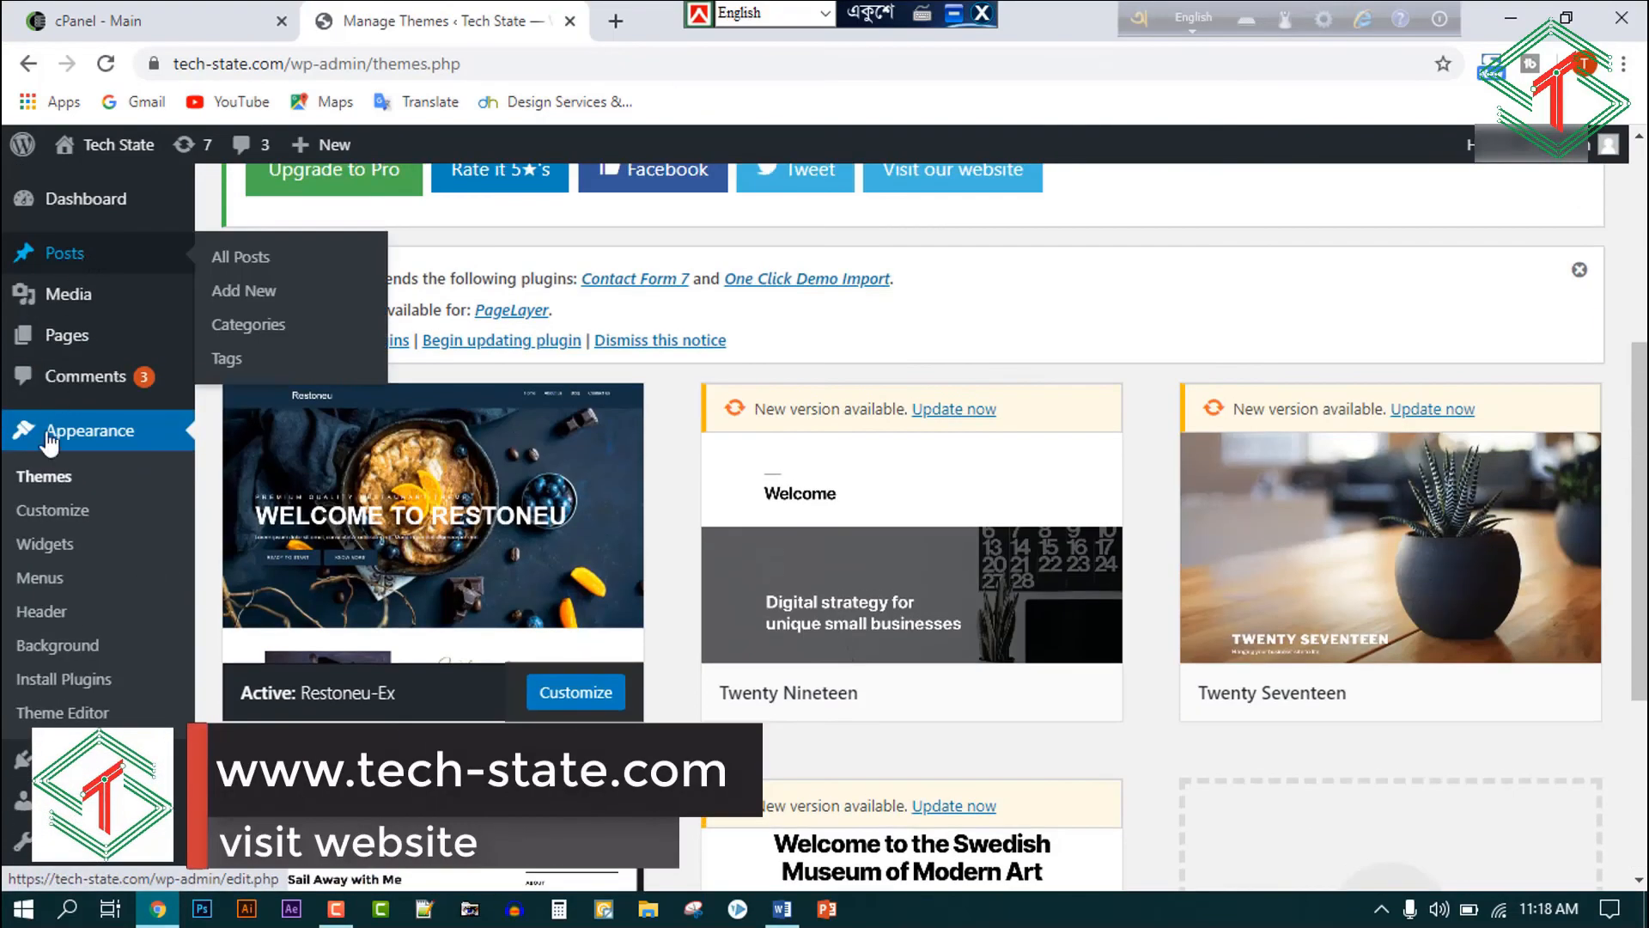
scroll(52, 361, "up", 2)
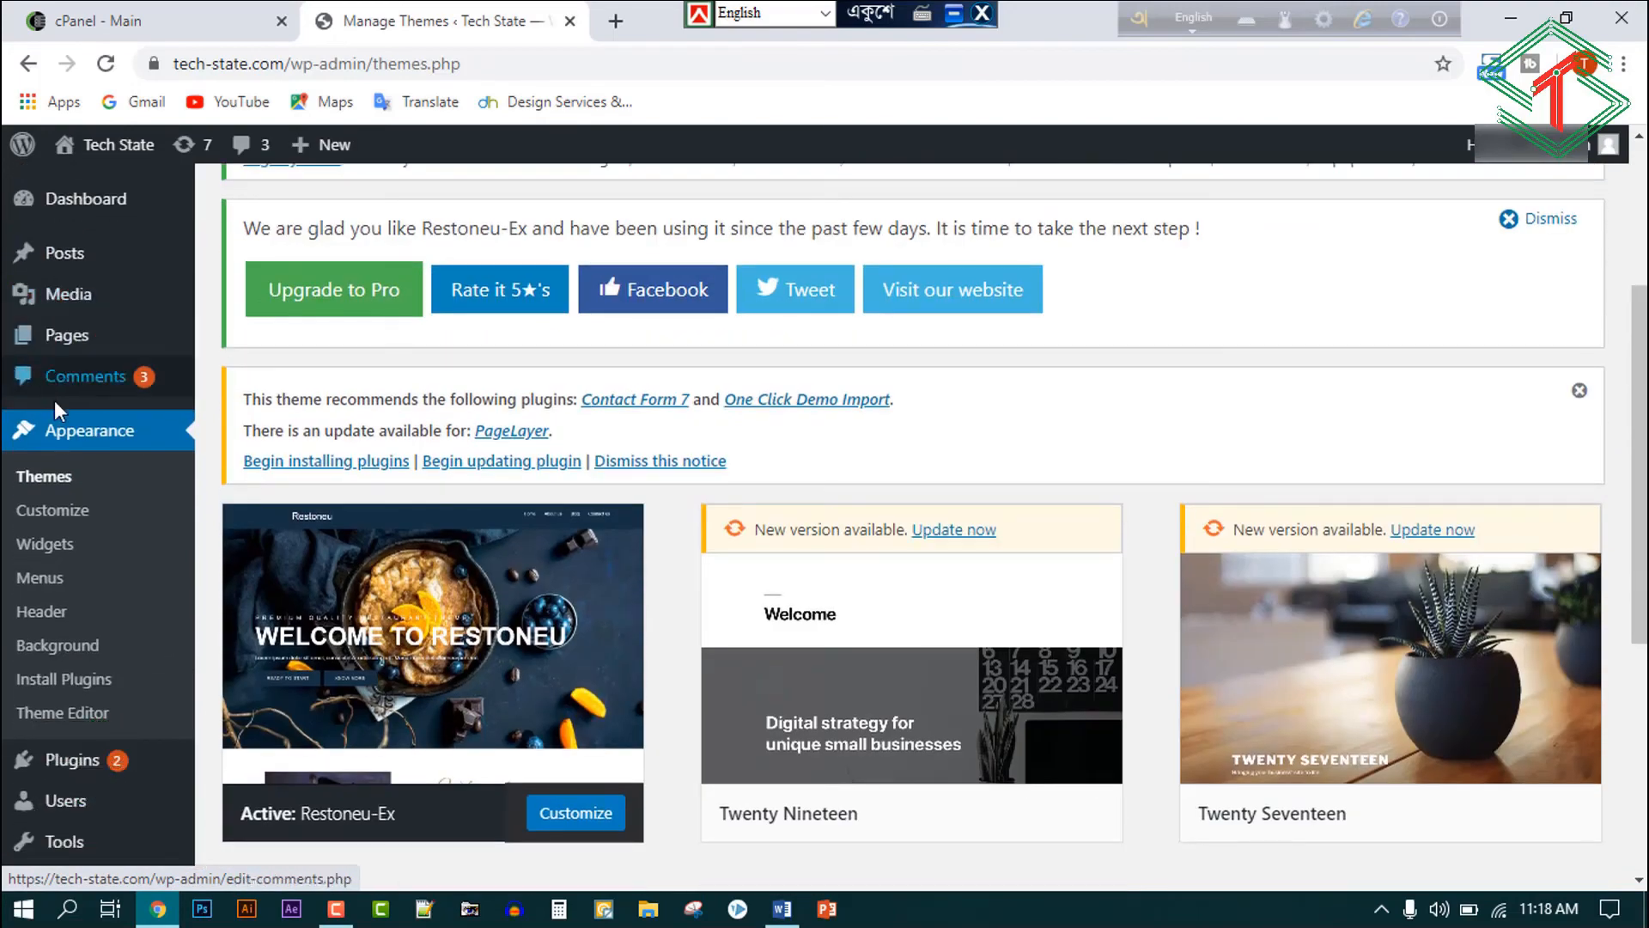
scroll(54, 400, "down", 1)
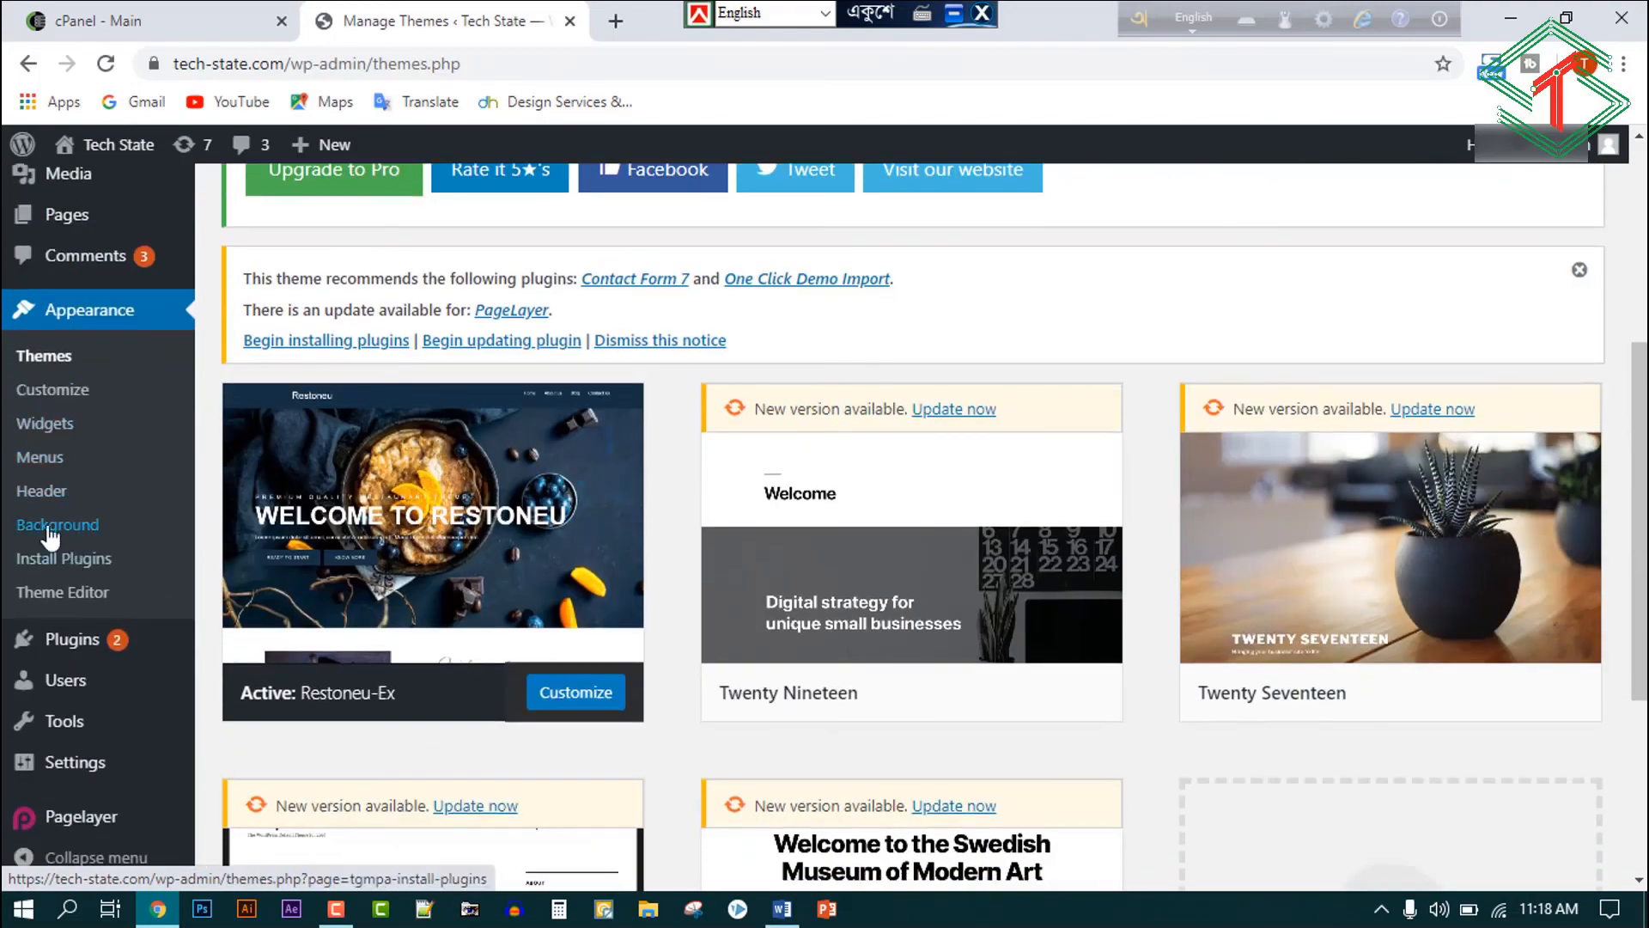
scroll(60, 635, "down", 3)
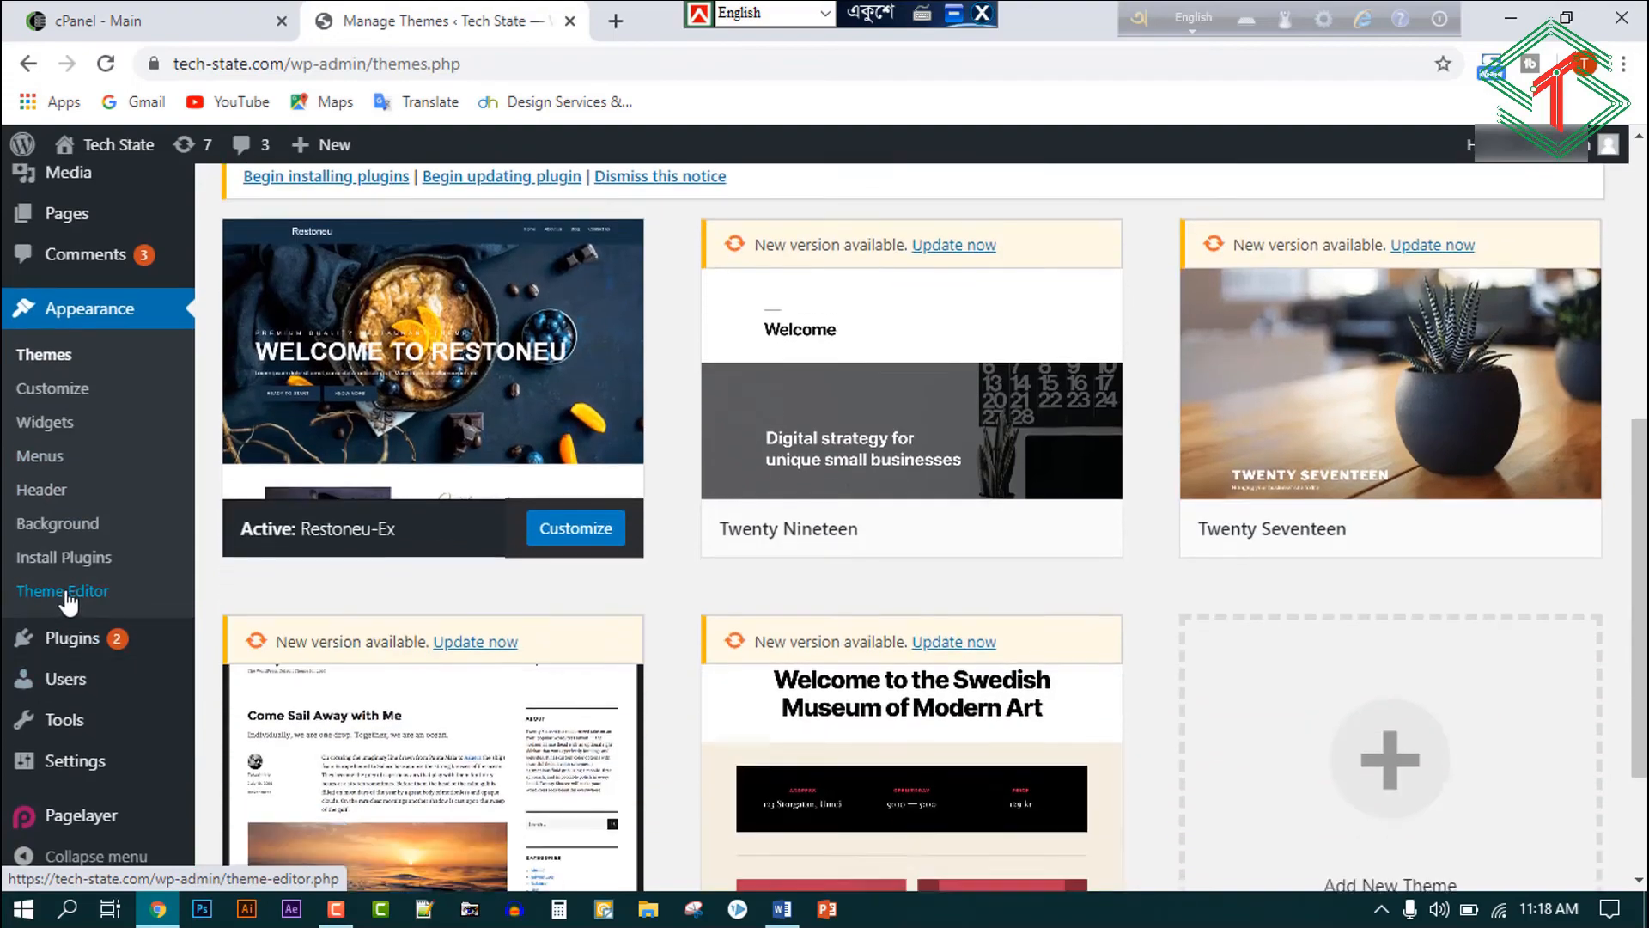
scroll(51, 662, "down", 1)
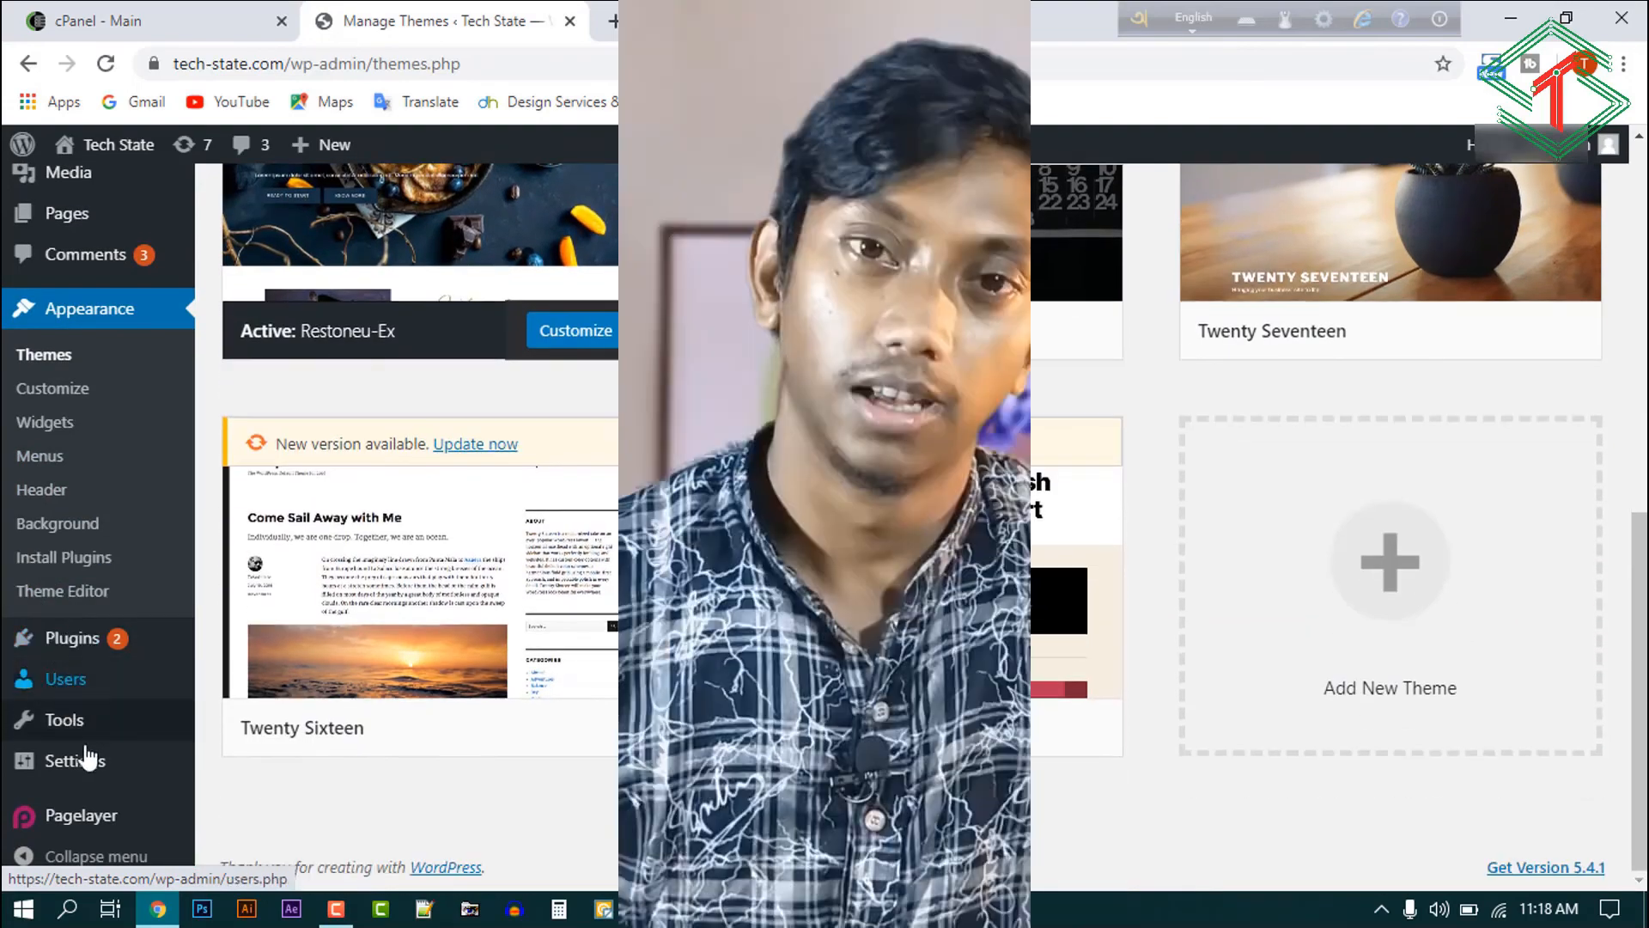